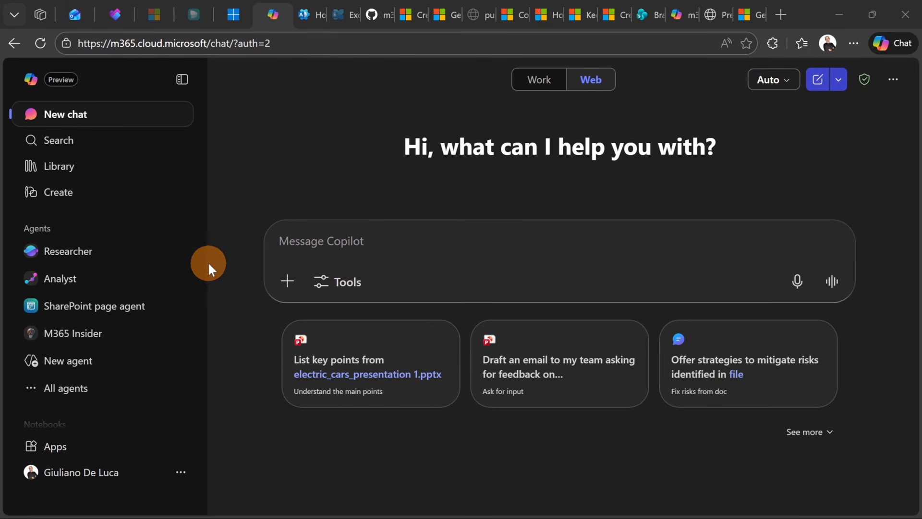
Search the Agent Store for "sharepoint" and open the SharePoint page agent
click(87, 399)
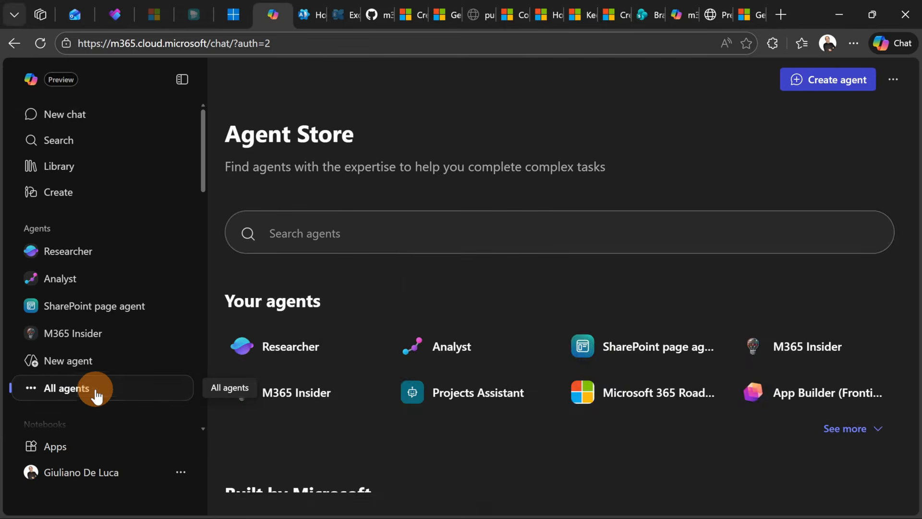
click(399, 235)
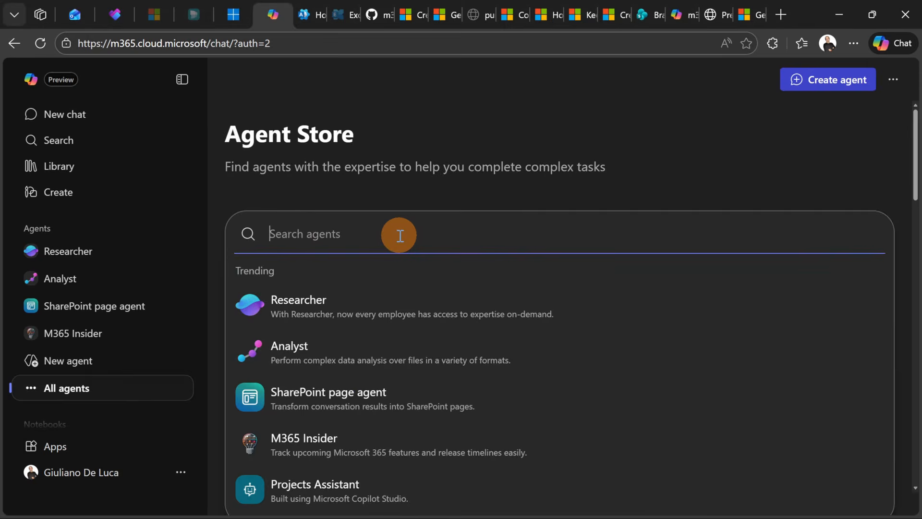
text(sharepoint)
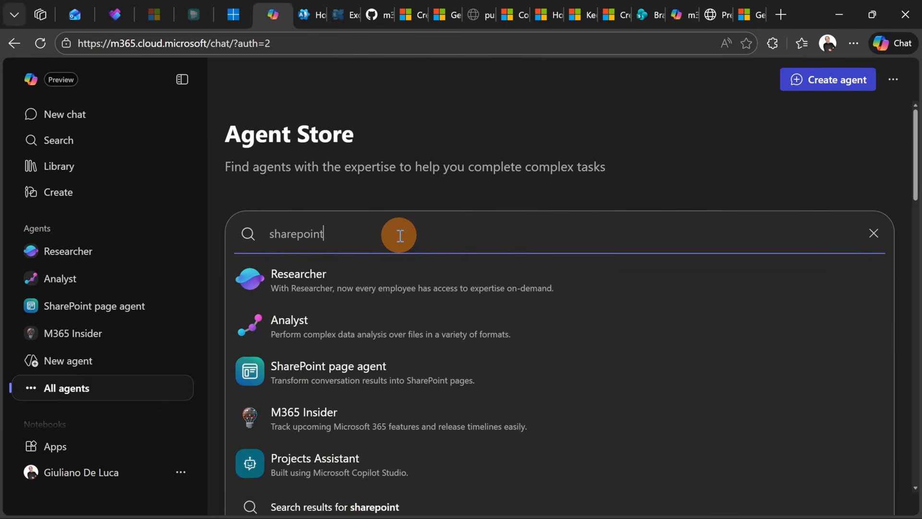
key(Return)
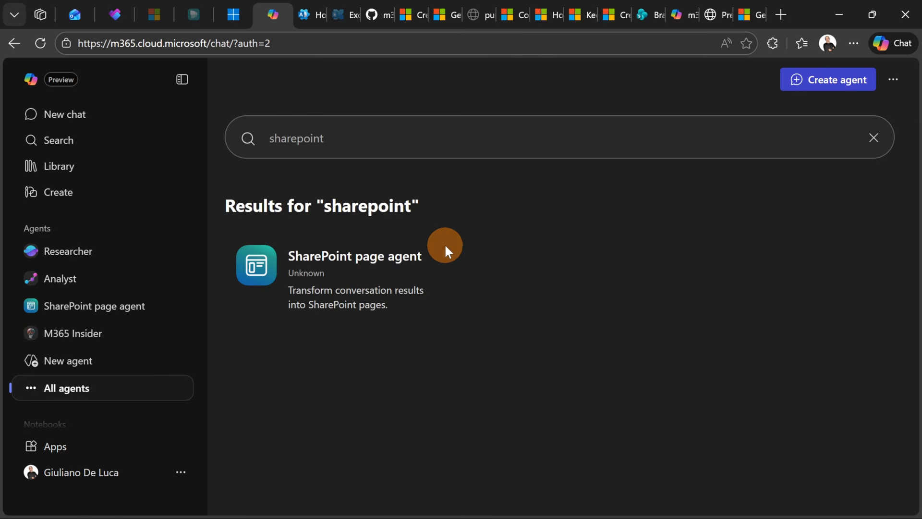
click(417, 275)
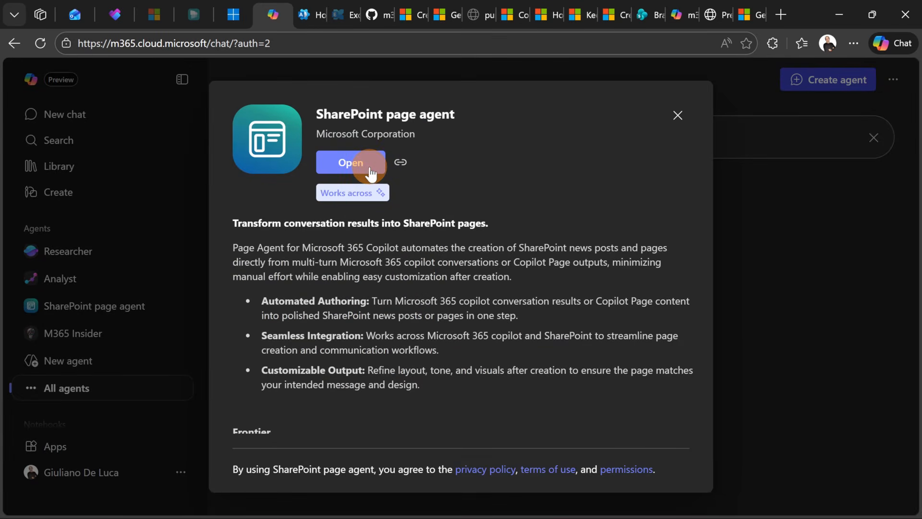
click(371, 169)
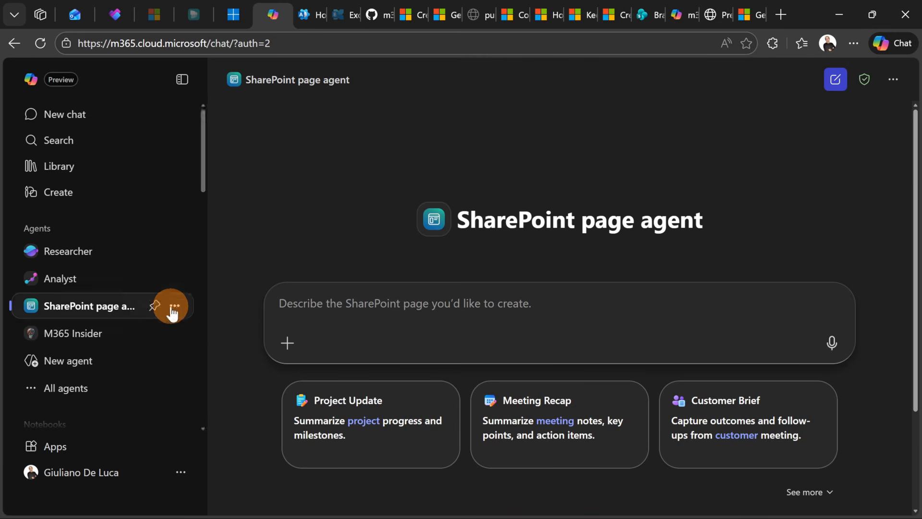
Expand the agent's suggested prompts to view them all
scroll(399, 298, down, 1)
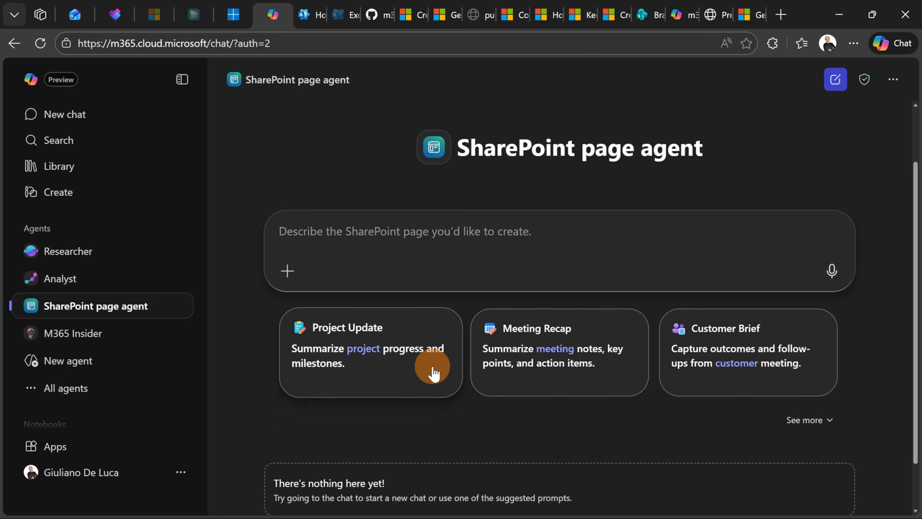
click(797, 425)
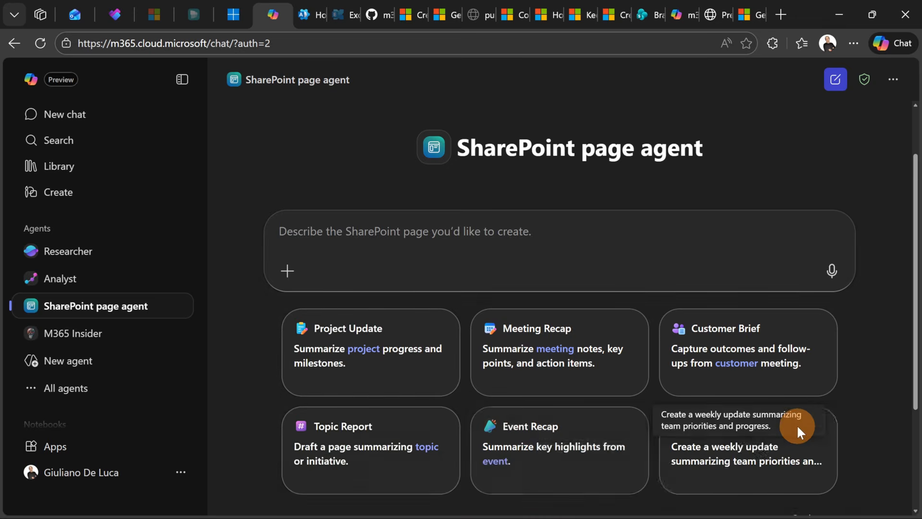
scroll(610, 307, down, 3)
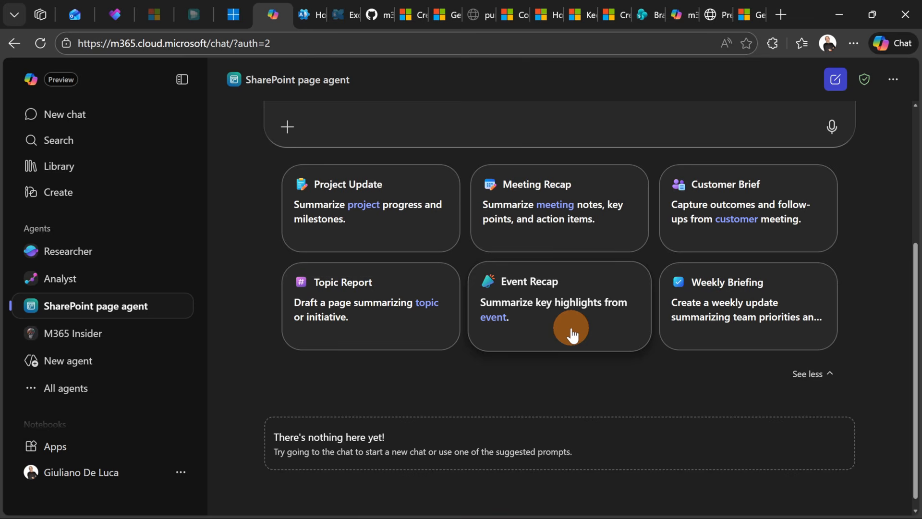
scroll(663, 363, up, 3)
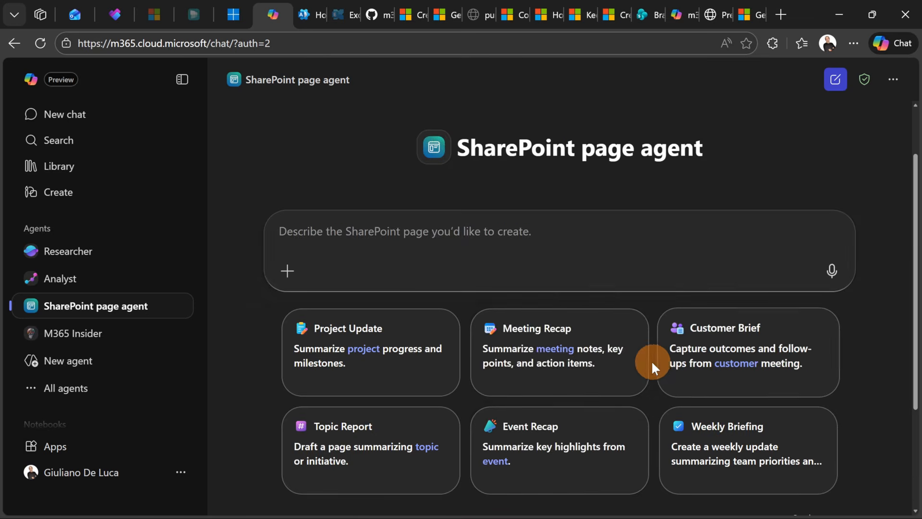
Send the agent the prompt "Could you create a page which explain what is a private channel in Teams?"
click(433, 235)
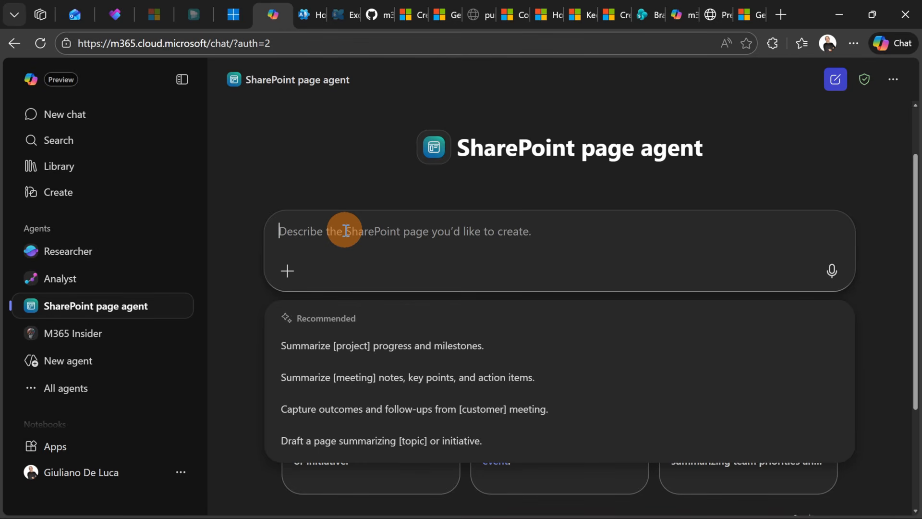
text(Could you create a page which explain what is a private channel in Teams)
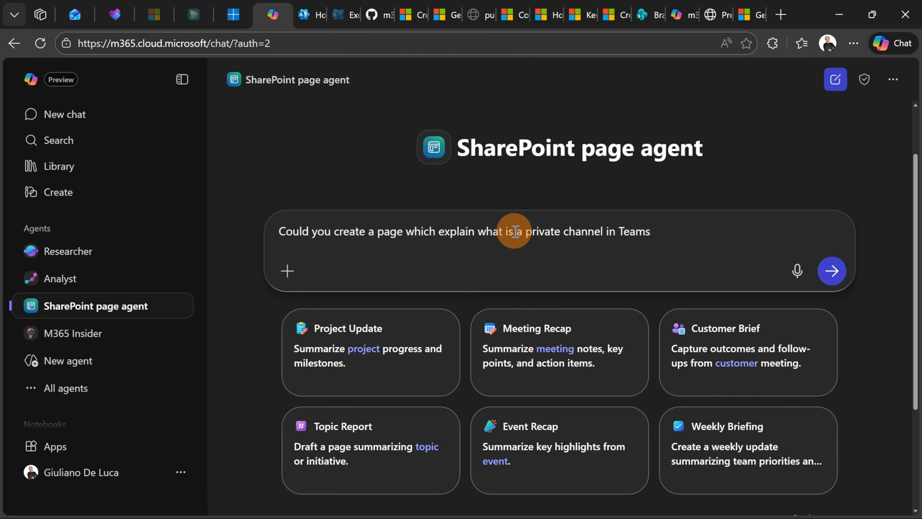
text(?)
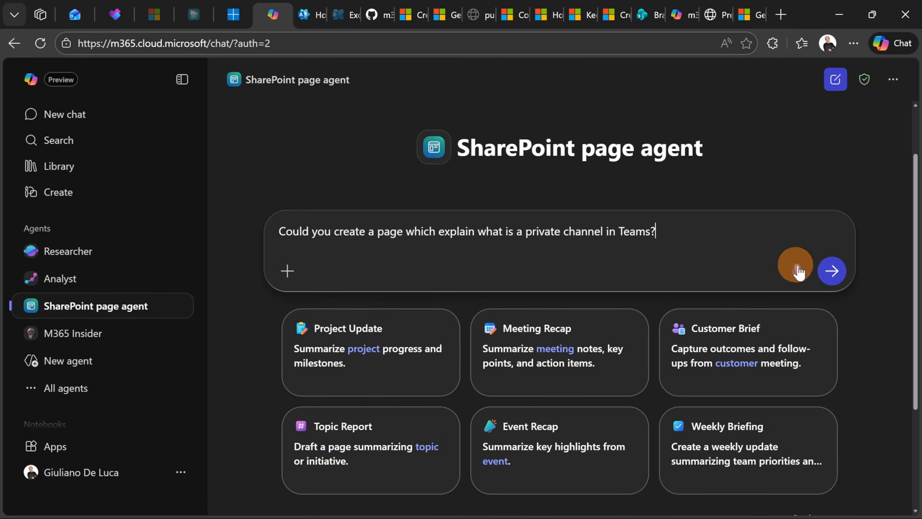
click(828, 272)
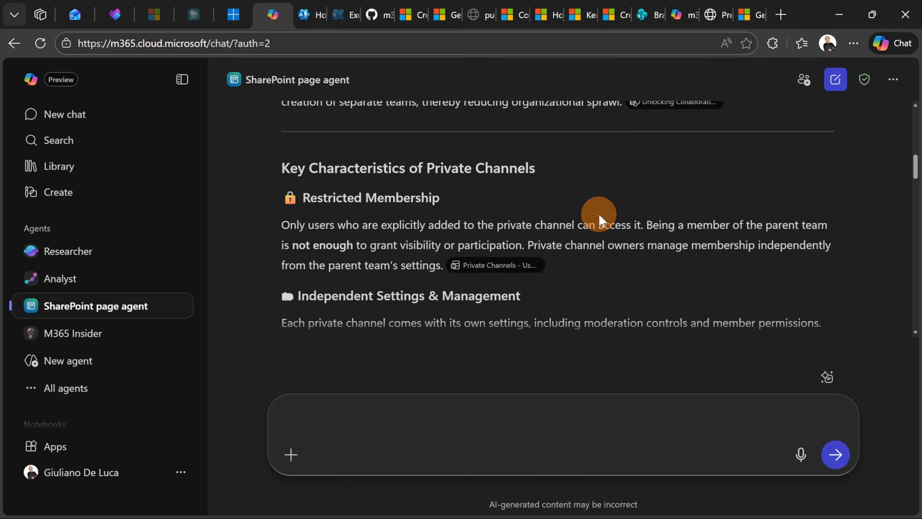
Ask the agent to add a comparison table with main differences between Standard, Private and Shared Channel in Teams
scroll(499, 155, down, 5)
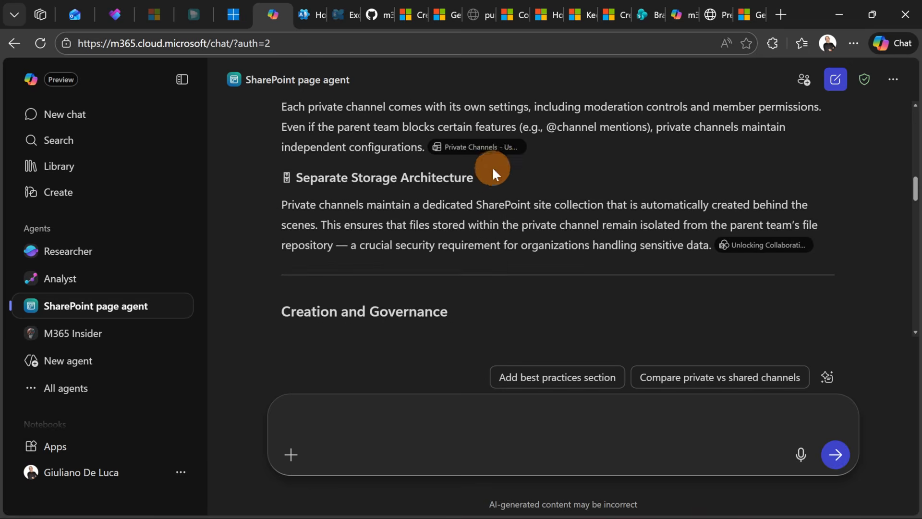
scroll(487, 181, down, 3)
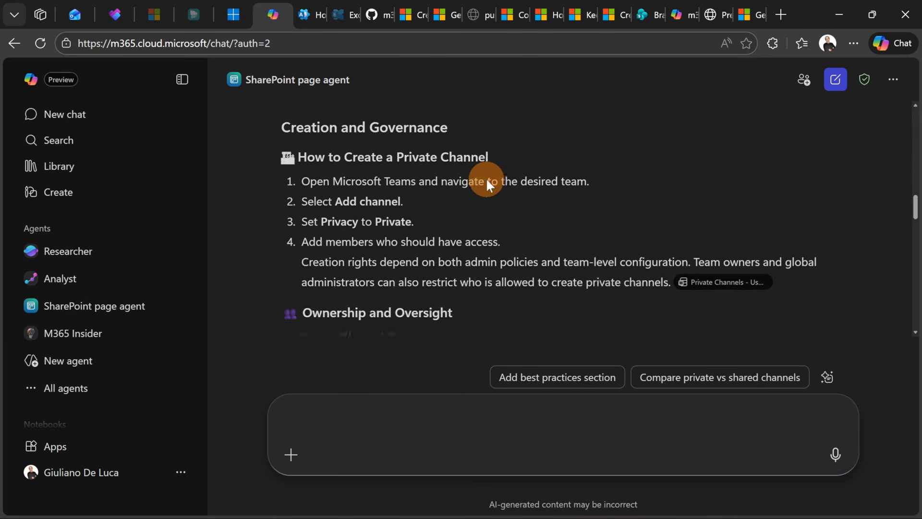
scroll(486, 180, down, 2)
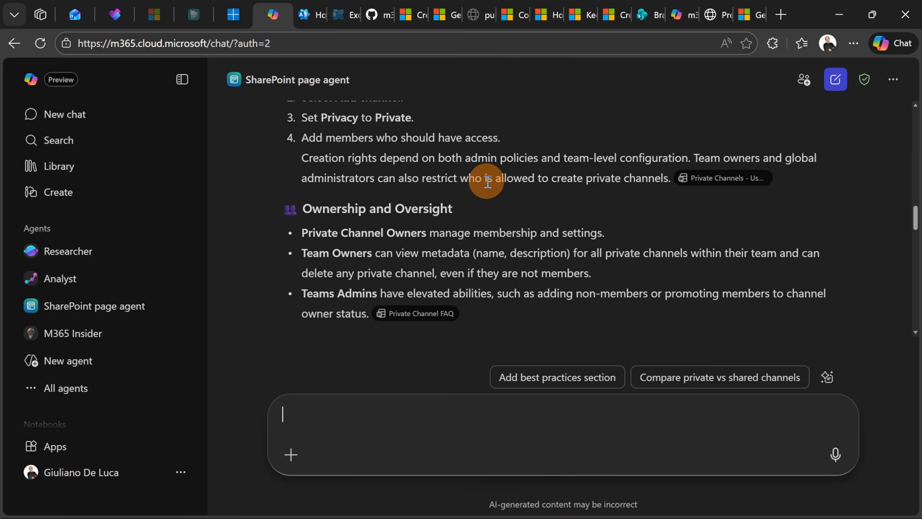
scroll(487, 181, down, 7)
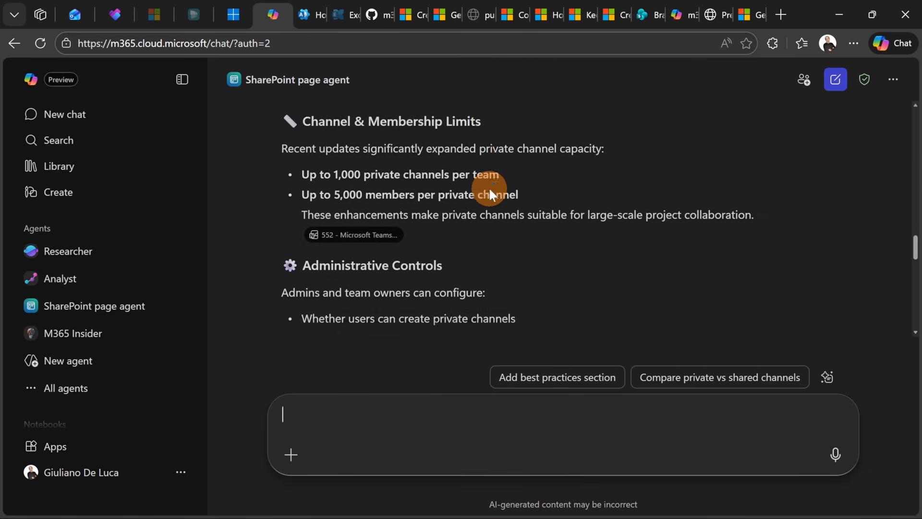
scroll(490, 189, down, 8)
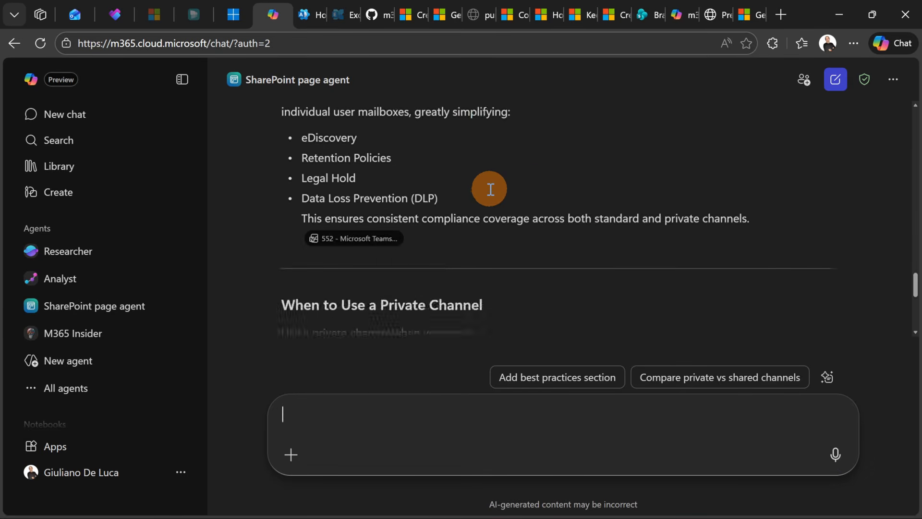
scroll(490, 188, down, 3)
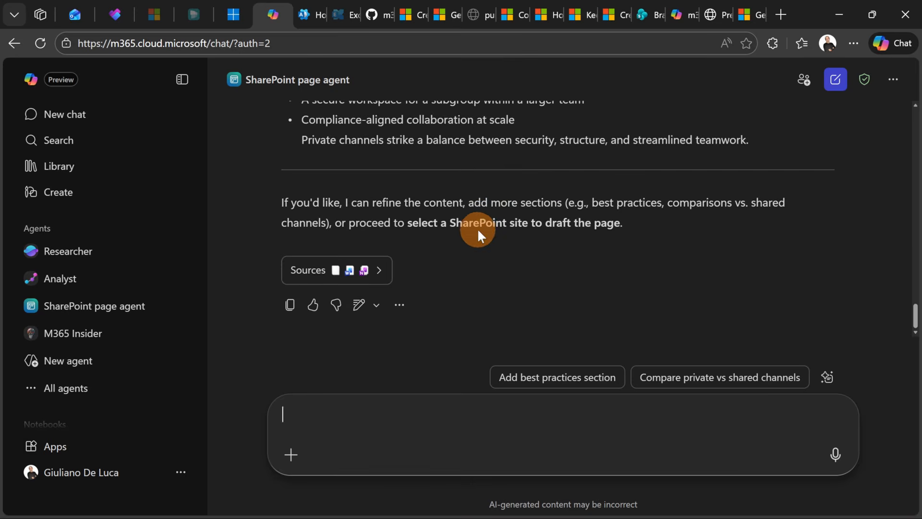
click(480, 416)
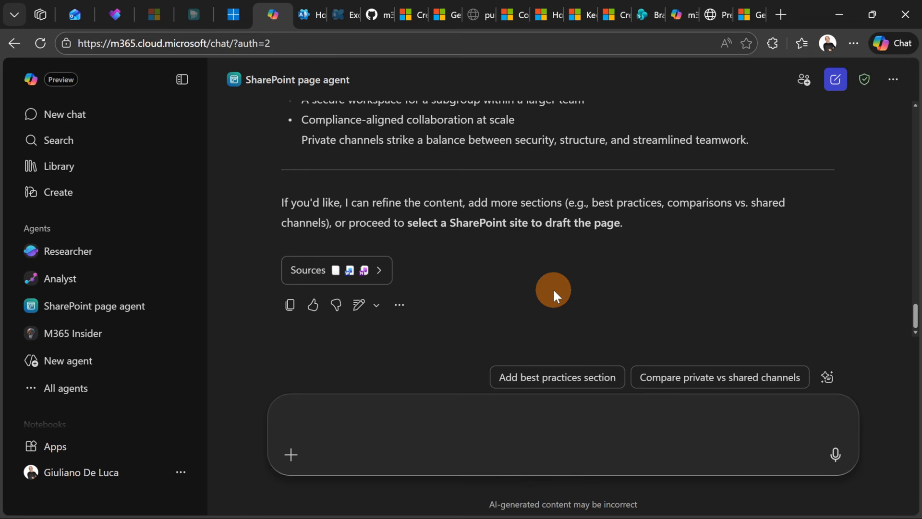
text(Could you add a comparison table with main differences between Standard, Private and Shared Channel in Teams?)
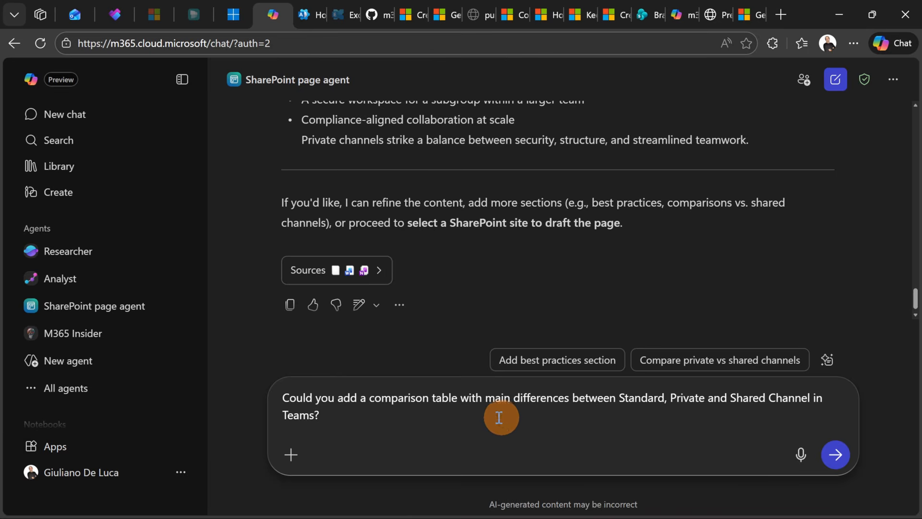
click(835, 455)
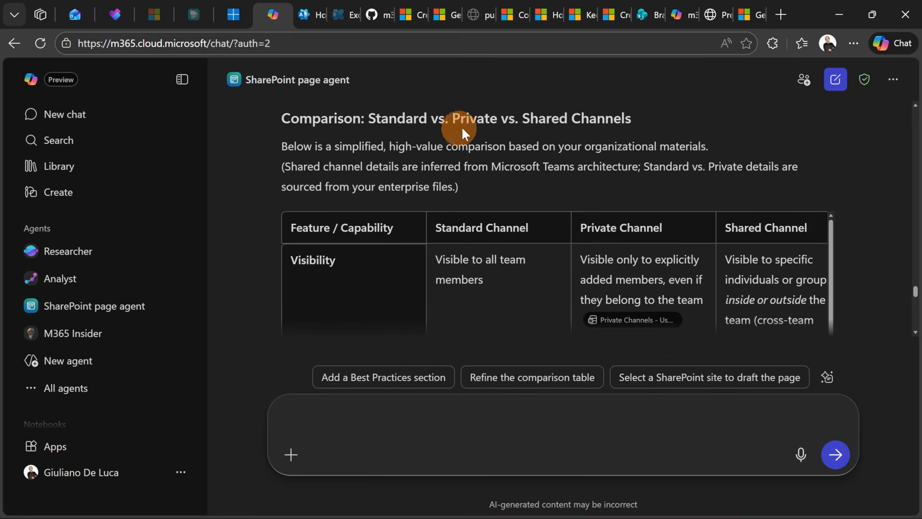
Review the comparison table in the agent's response
scroll(573, 154, down, 2)
scroll(574, 156, up, 2)
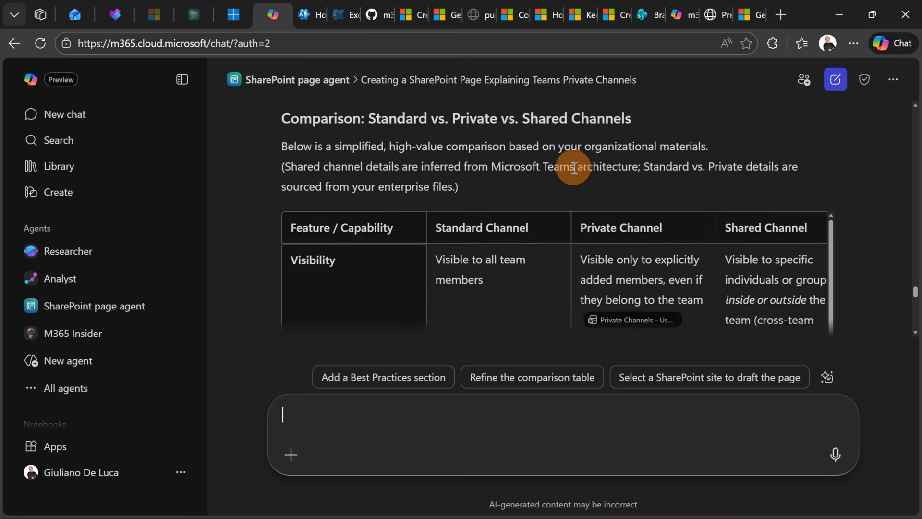
scroll(570, 177, down, 2)
scroll(566, 178, down, 2)
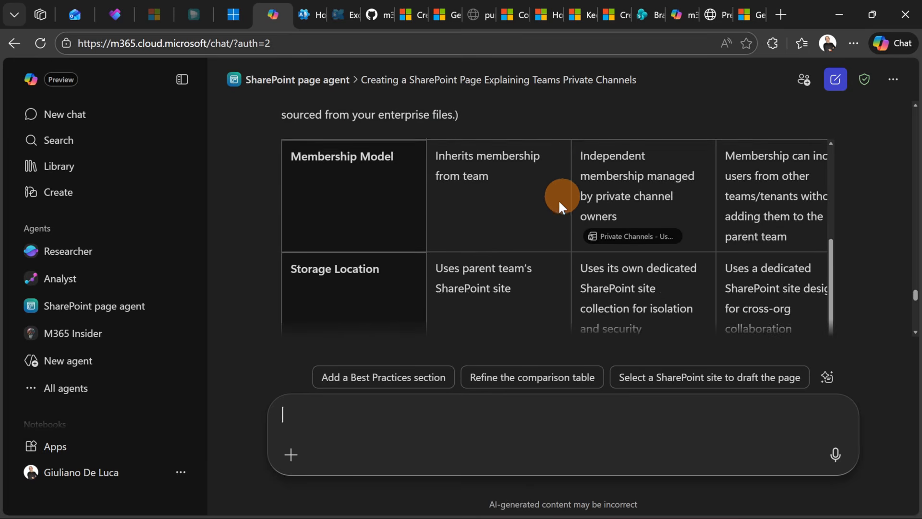
scroll(520, 225, up, 3)
scroll(520, 224, up, 2)
scroll(520, 225, down, 5)
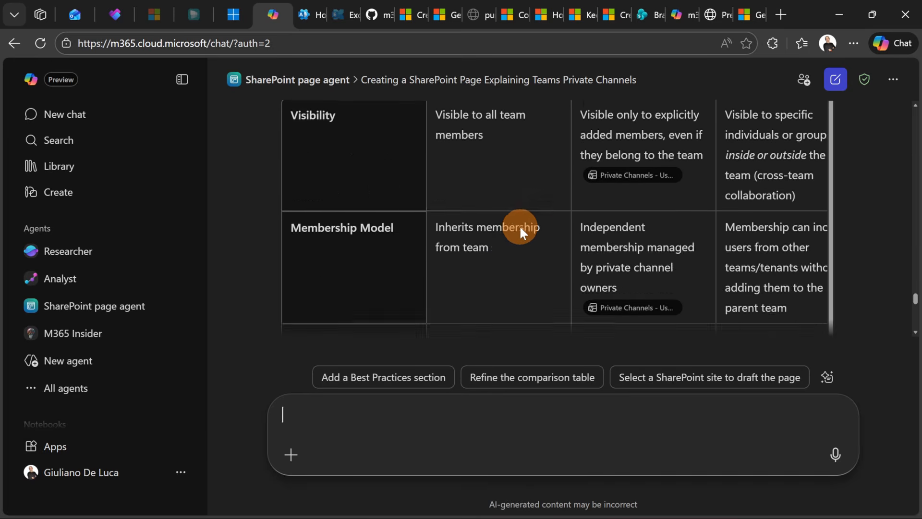
scroll(520, 225, down, 3)
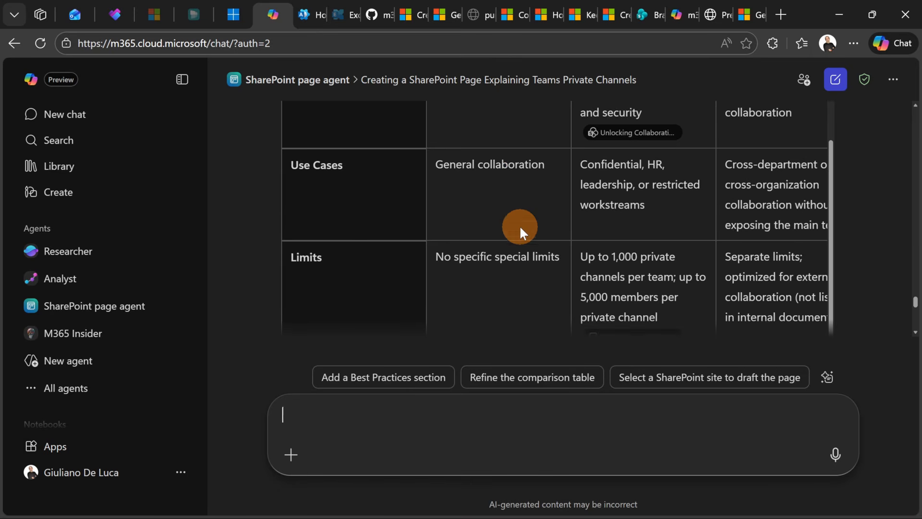
scroll(388, 191, down, 9)
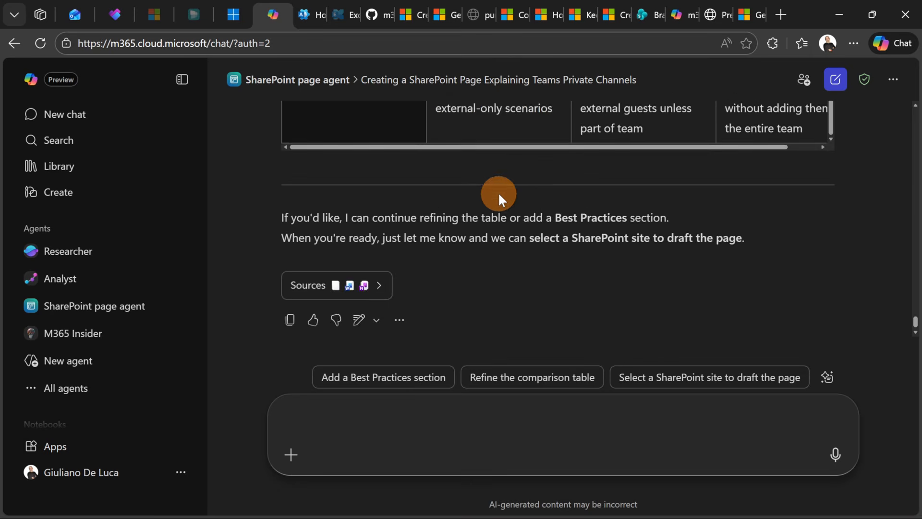
scroll(497, 195, up, 2)
scroll(500, 195, down, 2)
scroll(502, 194, down, 1)
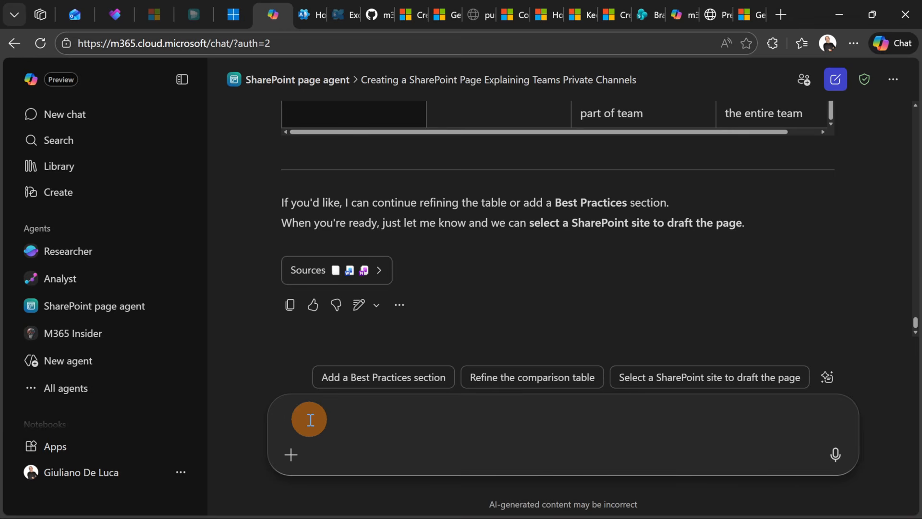
Ask for an FAQ section at the bottom of the page, attaching the Private Channel FAQ.docx document as its source
text(Could you please add also content coming from the doc attached for the FAQ section at the bottom of the page?)
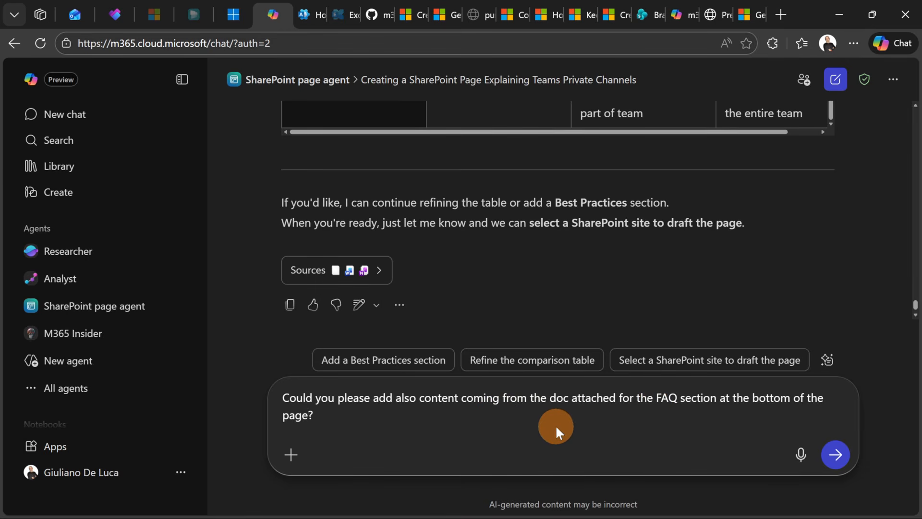
click(291, 454)
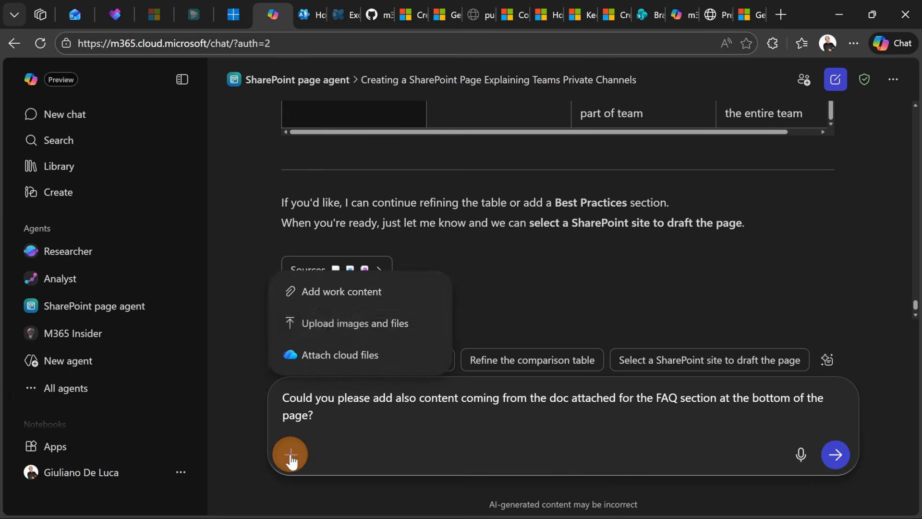
click(346, 311)
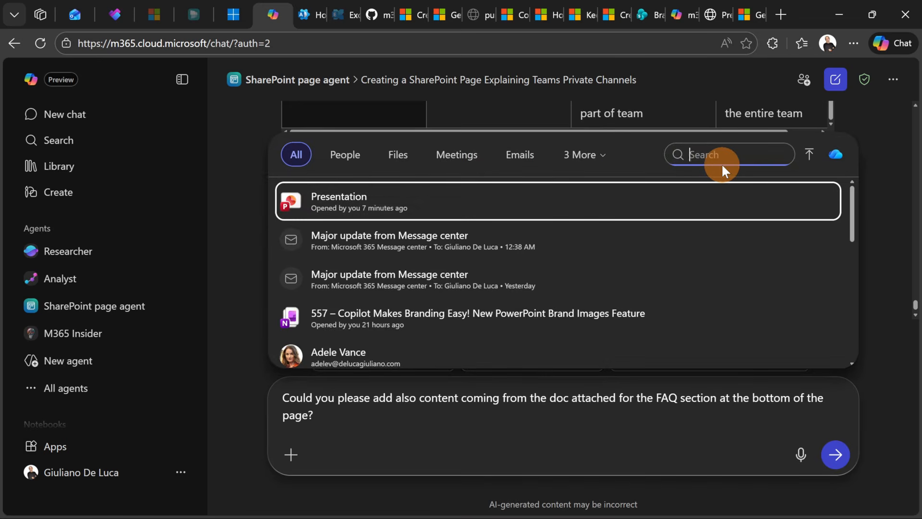
text(private)
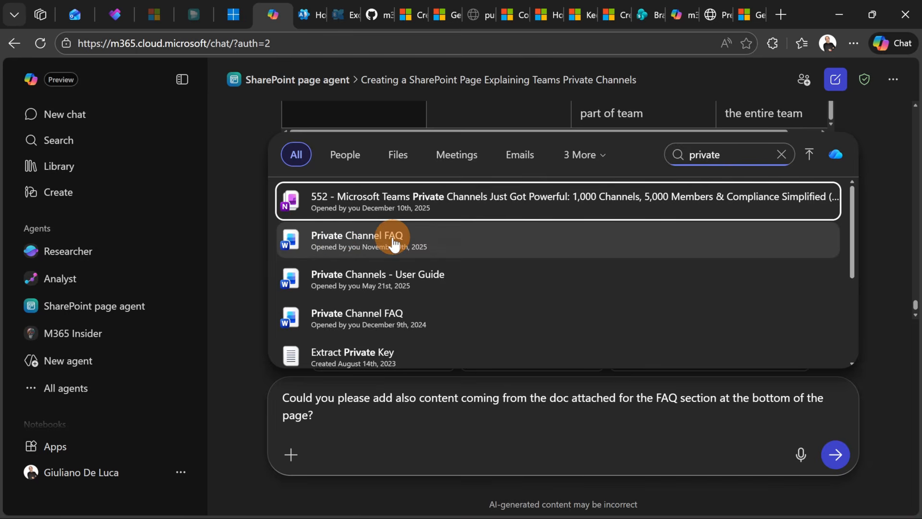
click(393, 243)
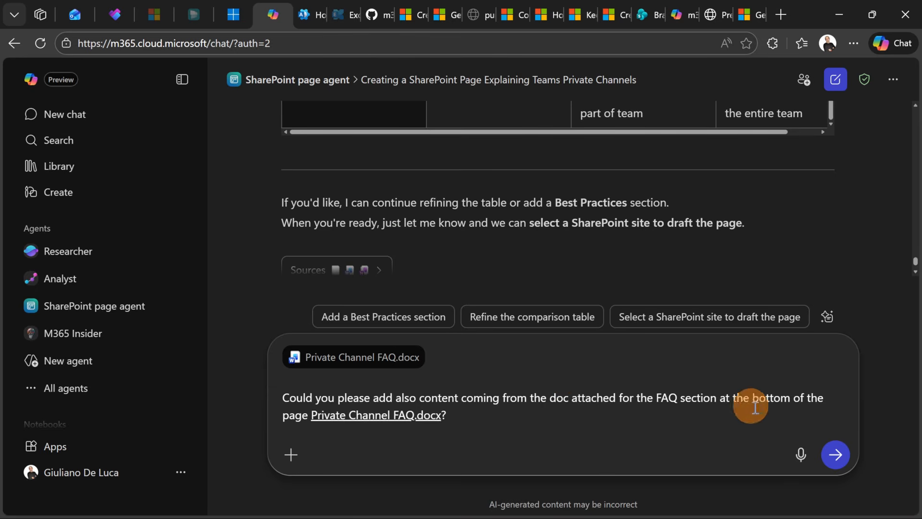
click(839, 457)
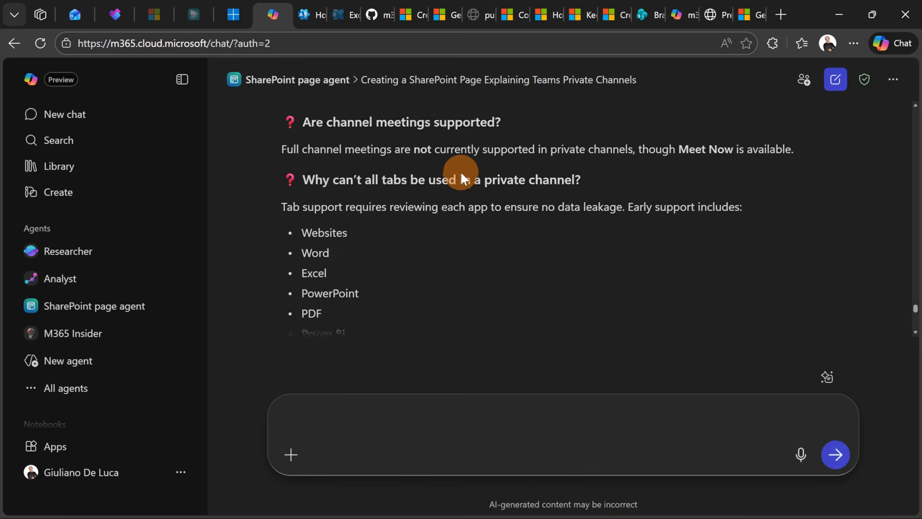
Ask the agent to draft this page in the SharePoint root site, the home site of the tenant
scroll(460, 171, down, 8)
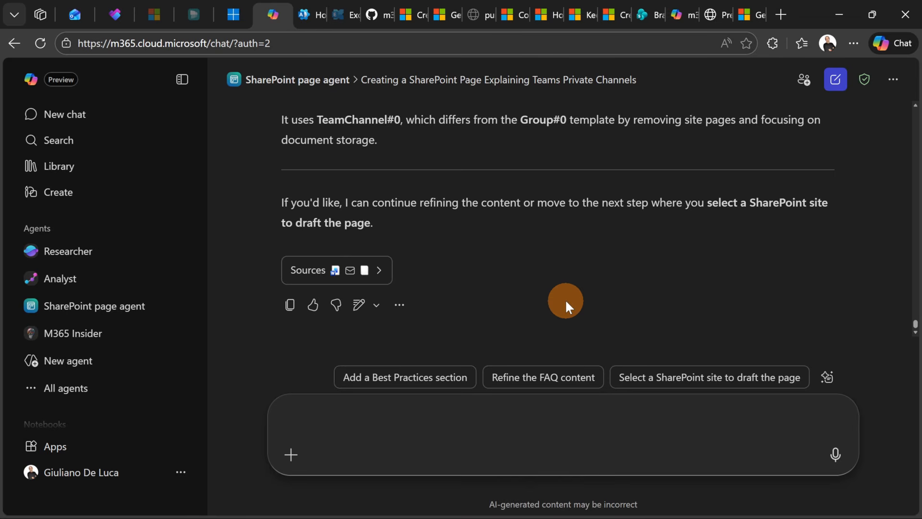
text(Could you draft this page in the SharePoint root site the home site that we have in tenant?)
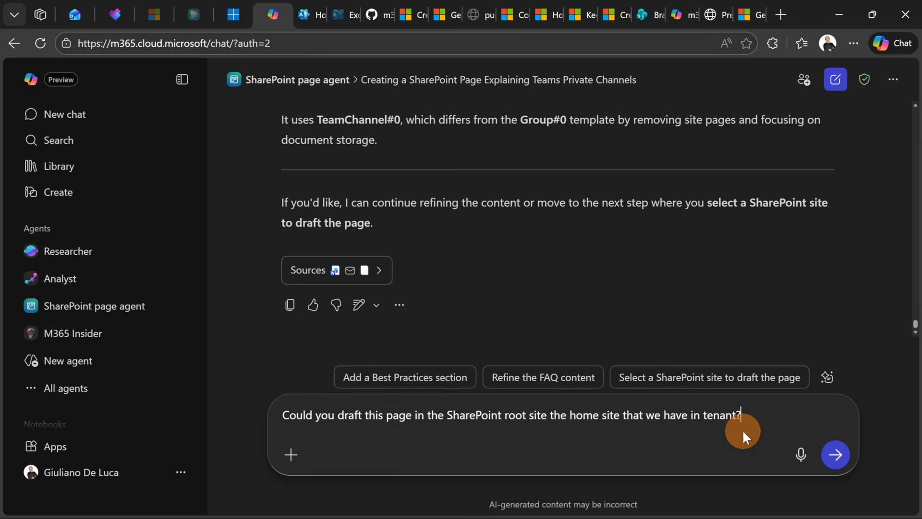
click(836, 454)
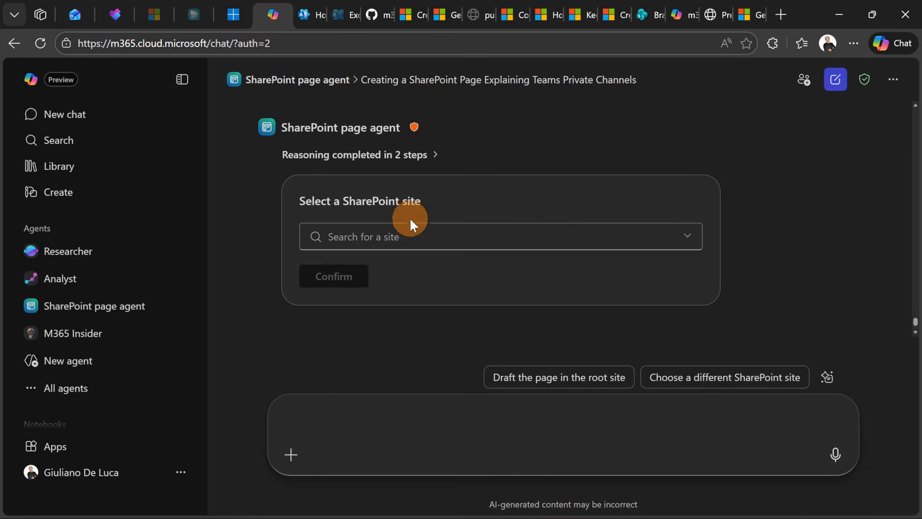
Select the tenant's root site from the suggested SharePoint sites and confirm it as the page location
click(688, 237)
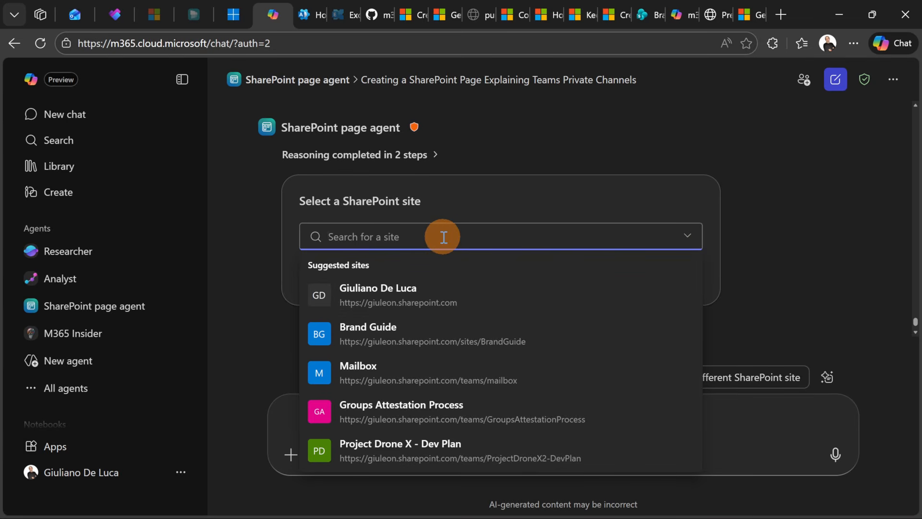
click(449, 298)
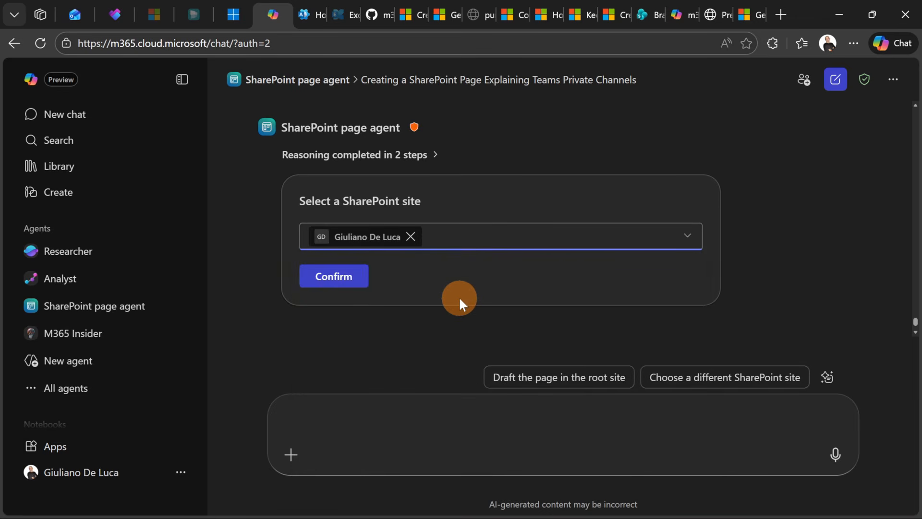
click(343, 283)
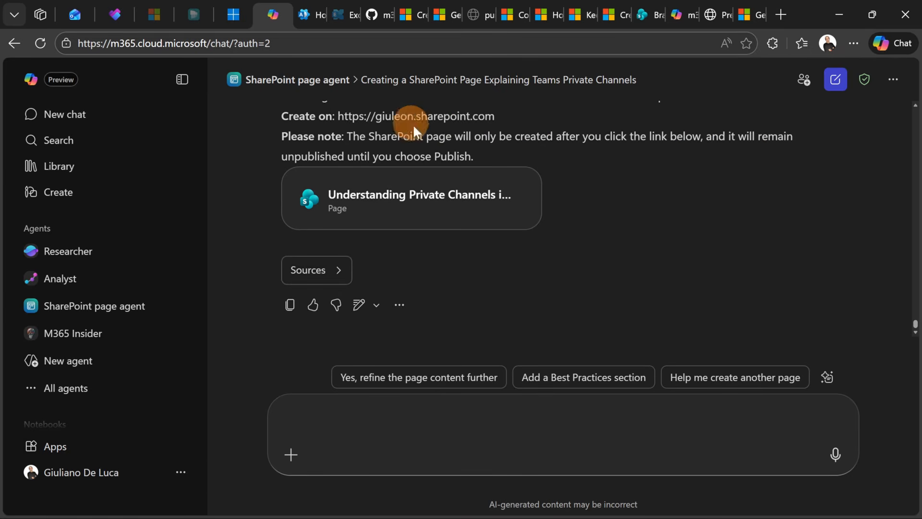
Open the drafted page link to create the page in SharePoint, and review its sections down to the FAQ
click(377, 199)
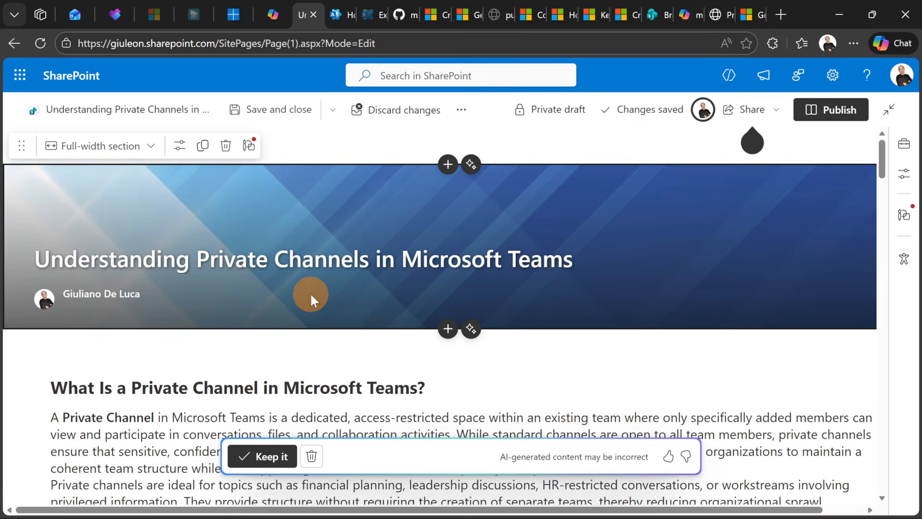
scroll(311, 292, down, 5)
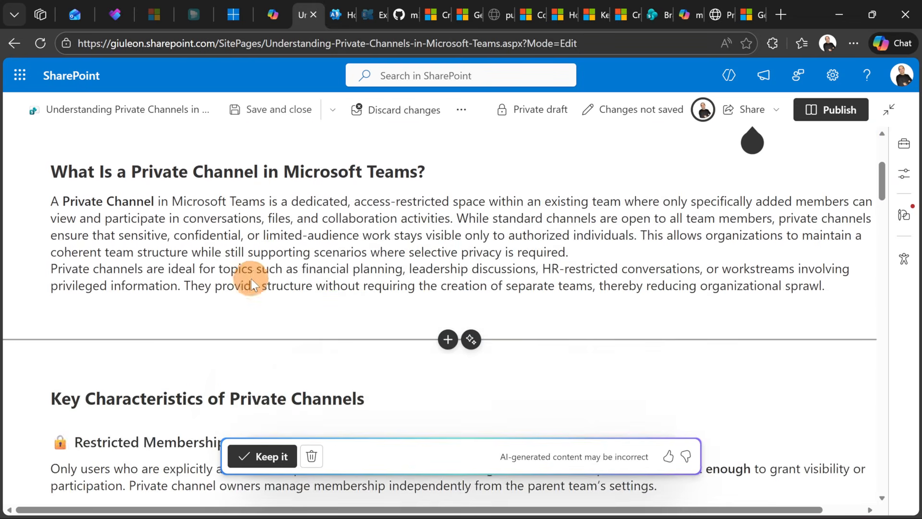
scroll(252, 270, down, 4)
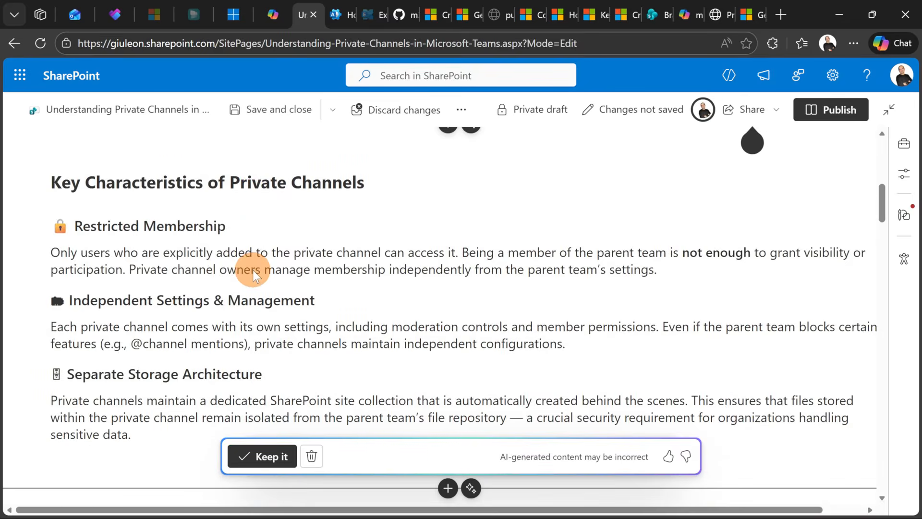
scroll(252, 270, down, 2)
scroll(253, 270, down, 6)
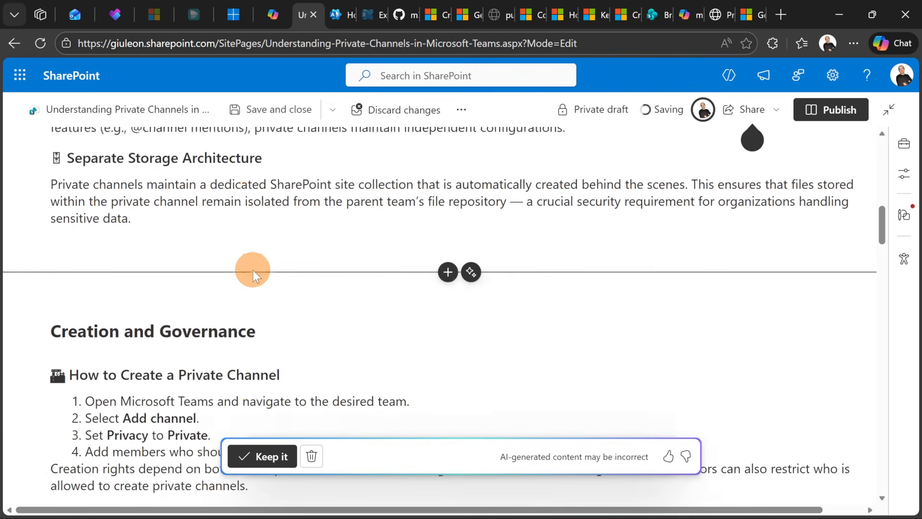
scroll(257, 263, down, 3)
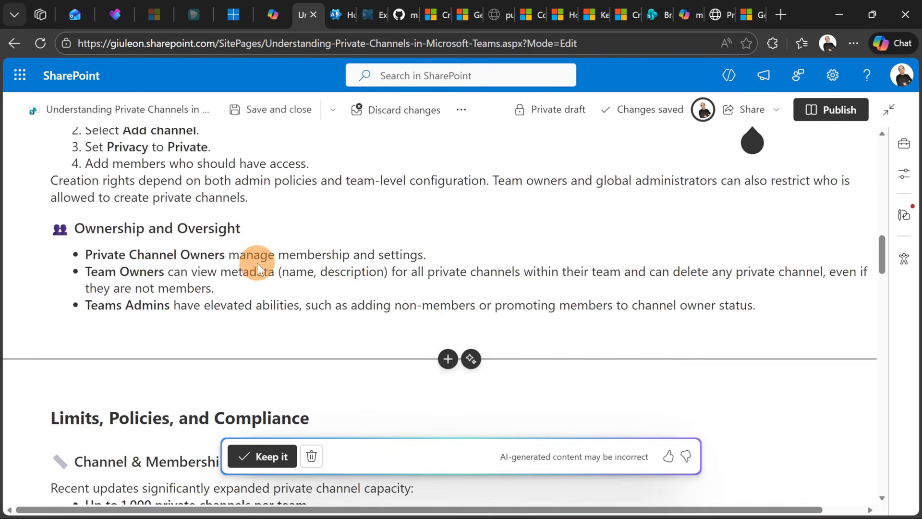
scroll(258, 254, down, 3)
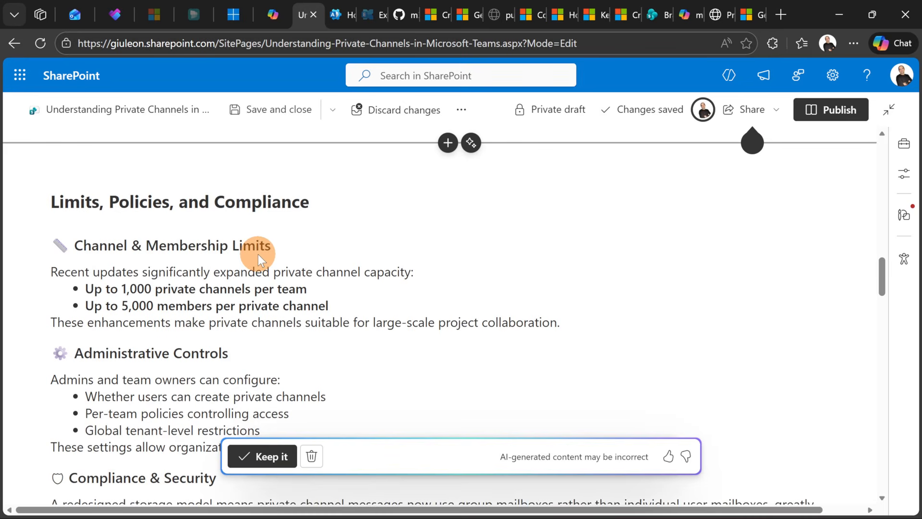
scroll(258, 255, down, 1)
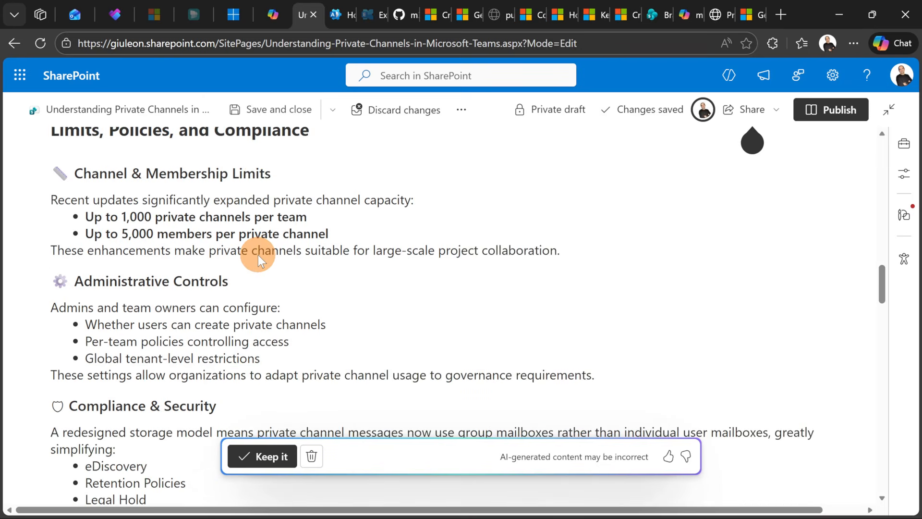
scroll(256, 262, down, 1)
scroll(256, 262, down, 2)
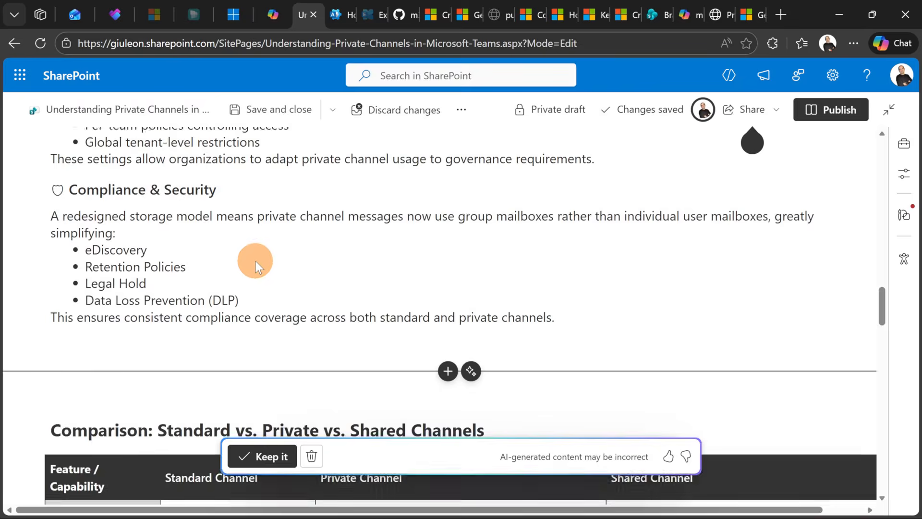
scroll(256, 263, down, 2)
scroll(255, 270, down, 1)
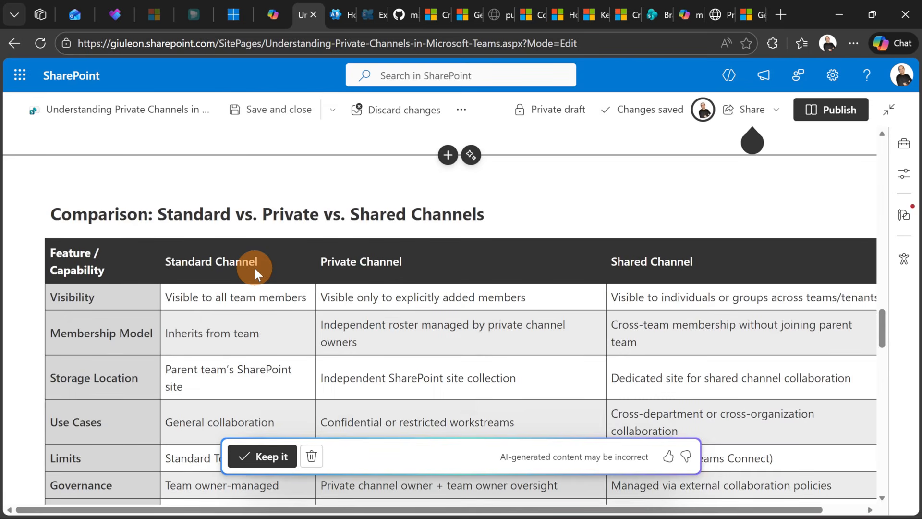
scroll(292, 250, down, 1)
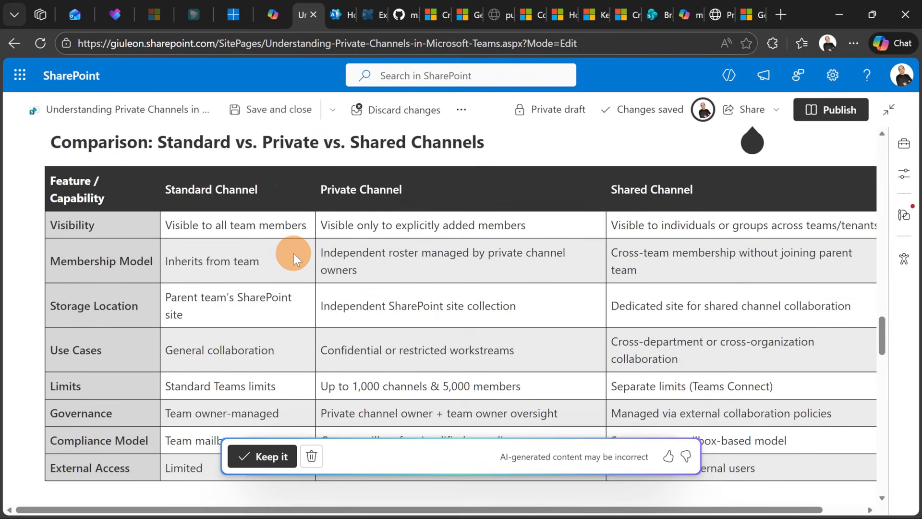
scroll(294, 254, down, 2)
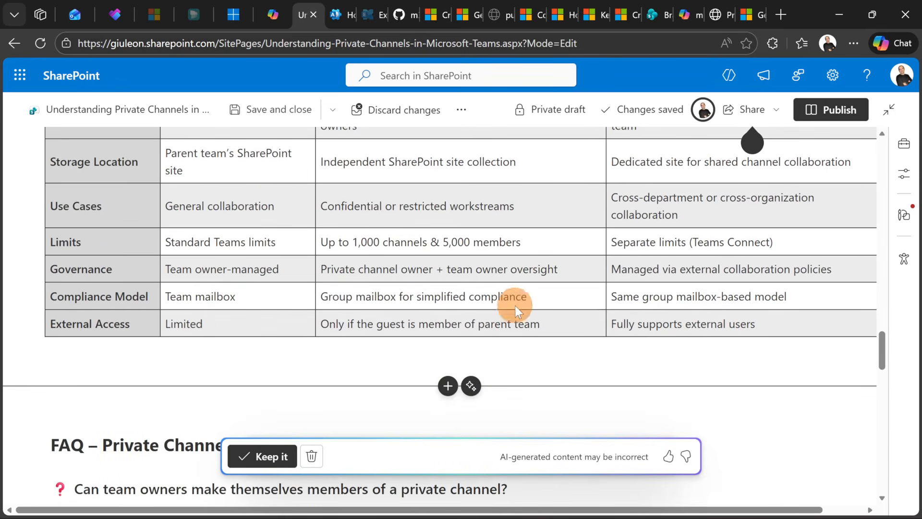
scroll(504, 298, down, 2)
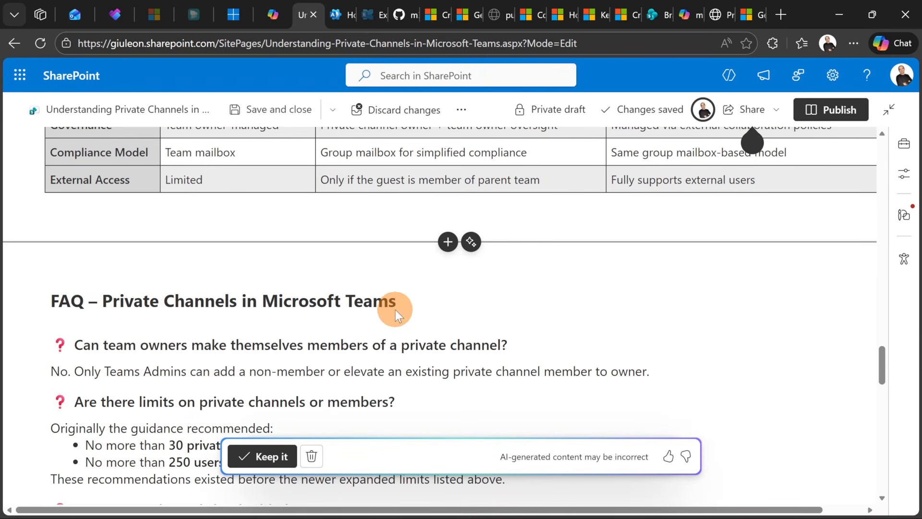
scroll(335, 303, down, 1)
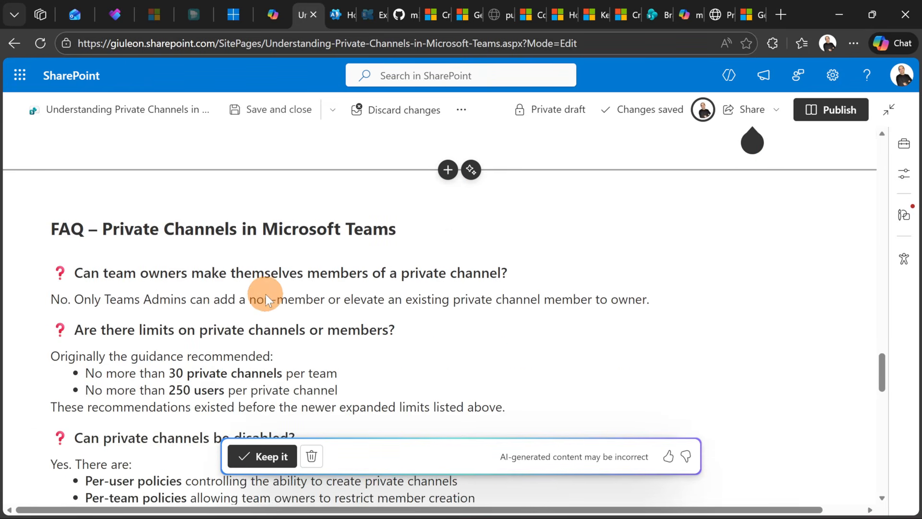
scroll(266, 295, down, 1)
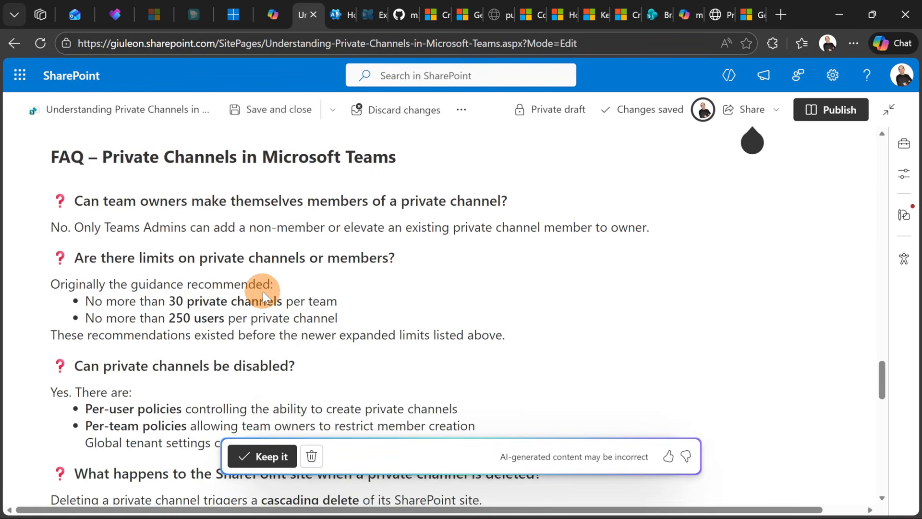
scroll(263, 293, down, 2)
scroll(263, 292, down, 10)
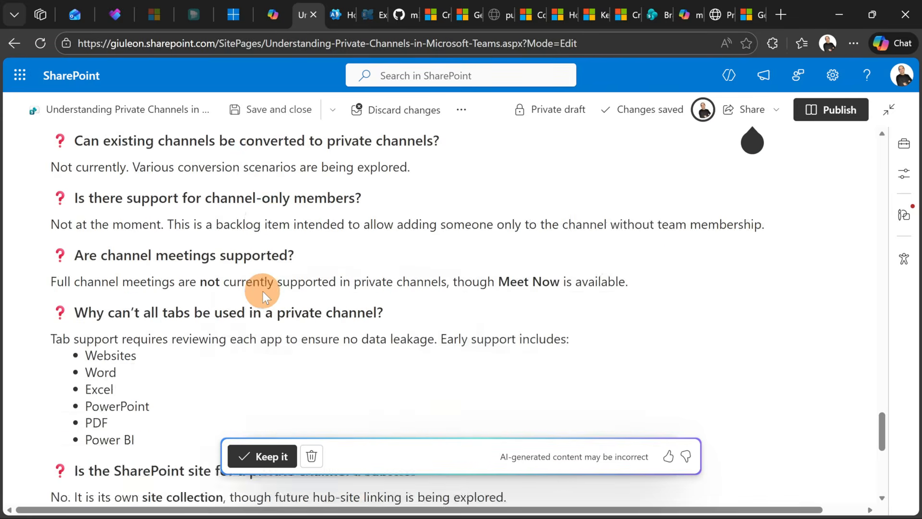
scroll(264, 292, down, 3)
scroll(263, 292, up, 18)
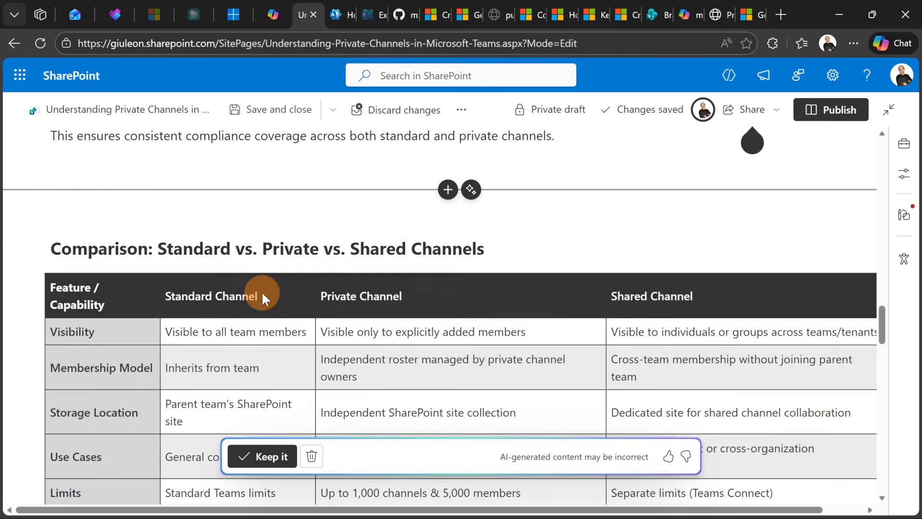
scroll(263, 293, up, 9)
scroll(262, 293, up, 8)
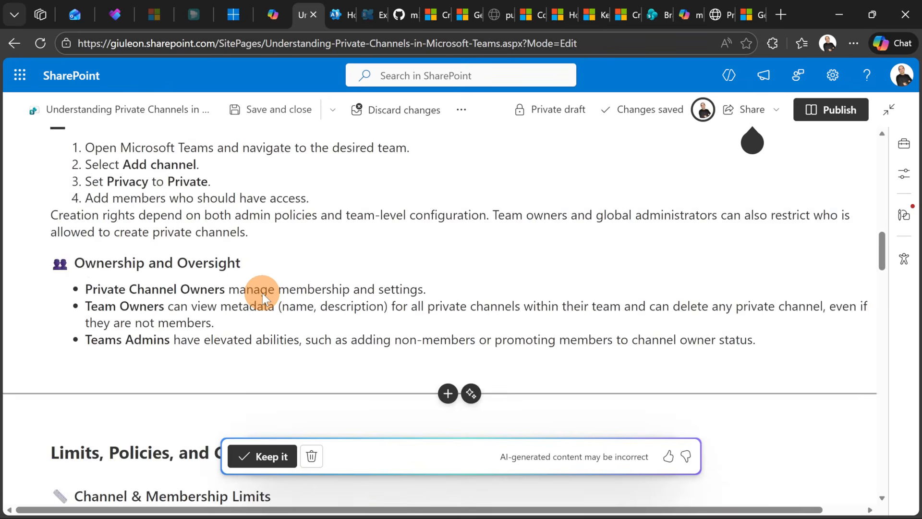
scroll(262, 293, up, 5)
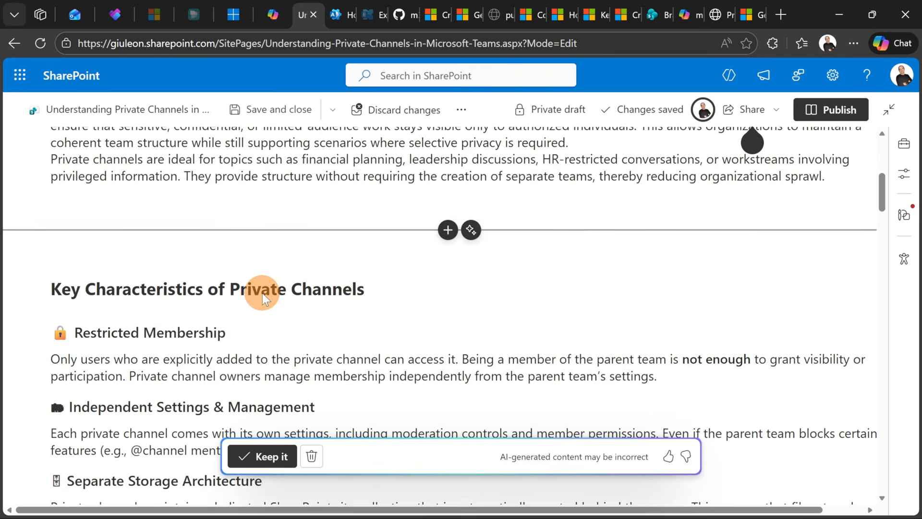
scroll(262, 293, up, 6)
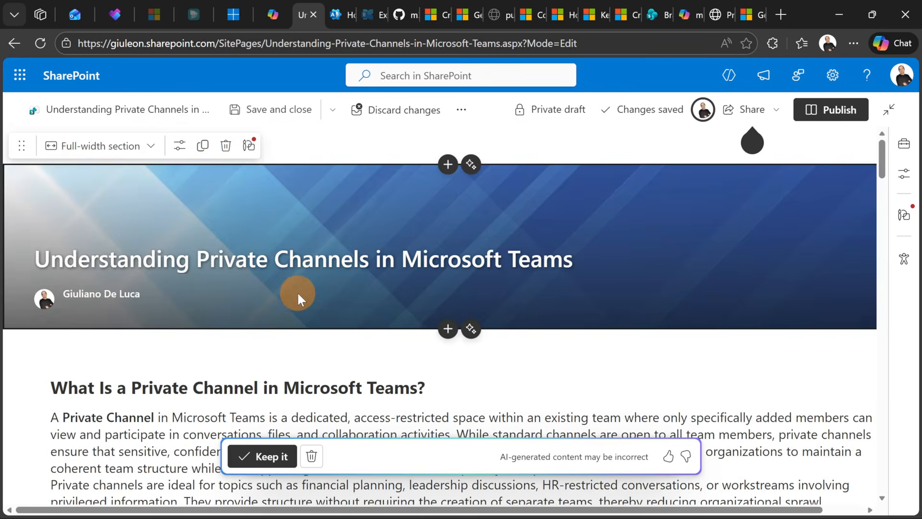
scroll(312, 307, down, 1)
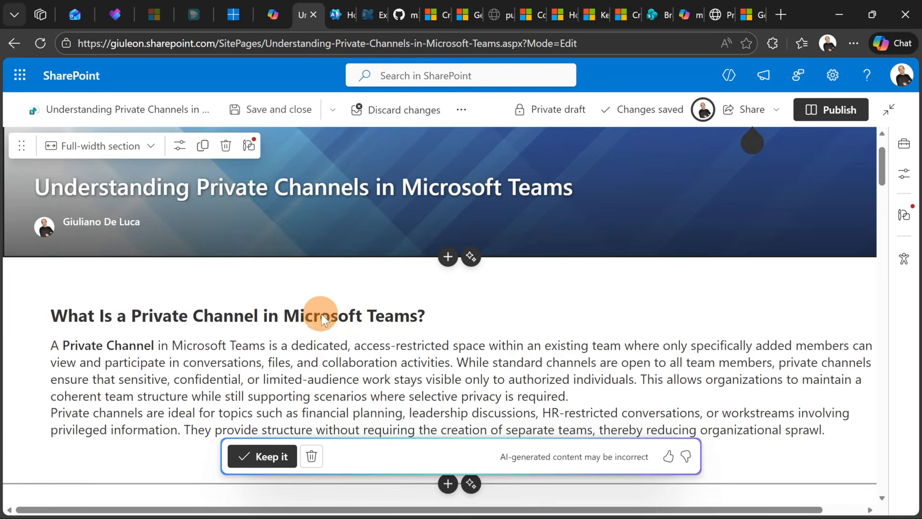
Keep the AI-generated content on the page
click(261, 457)
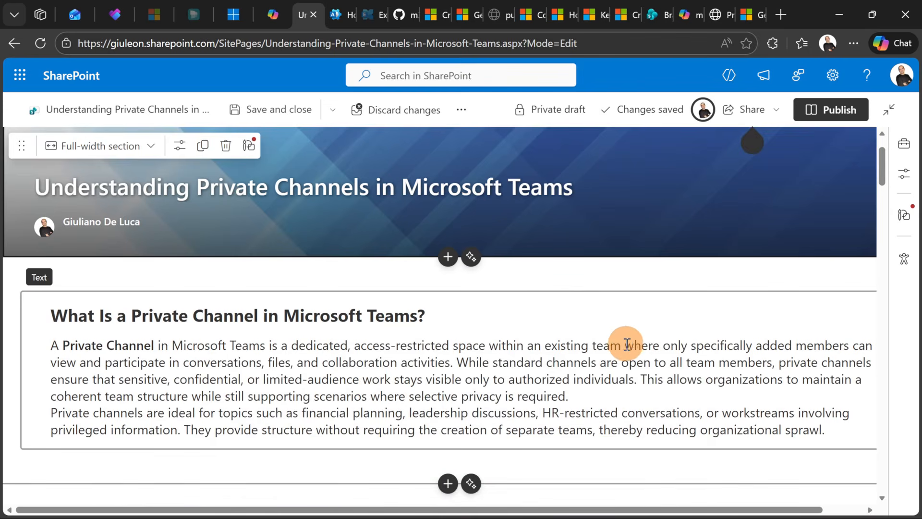
scroll(632, 345, down, 2)
scroll(679, 313, up, 3)
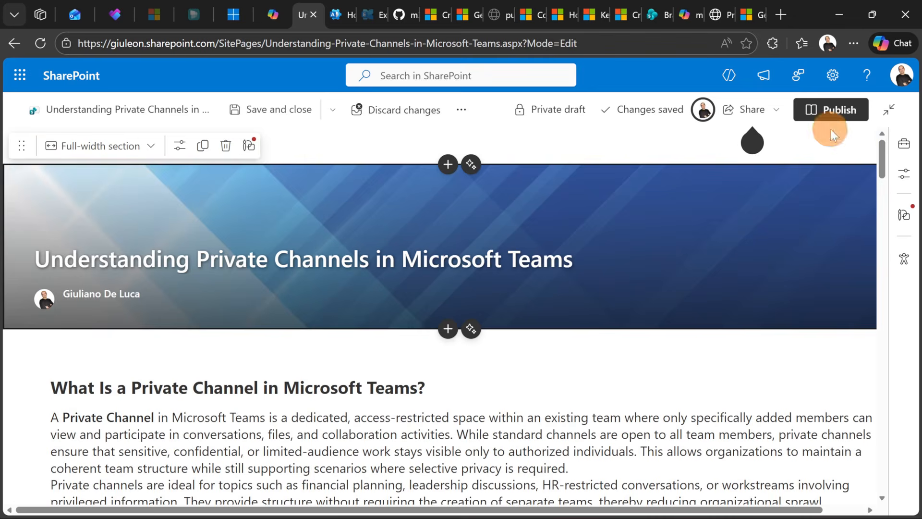
Publish the page, dismiss the already-published notice, and scroll through the published version
click(835, 111)
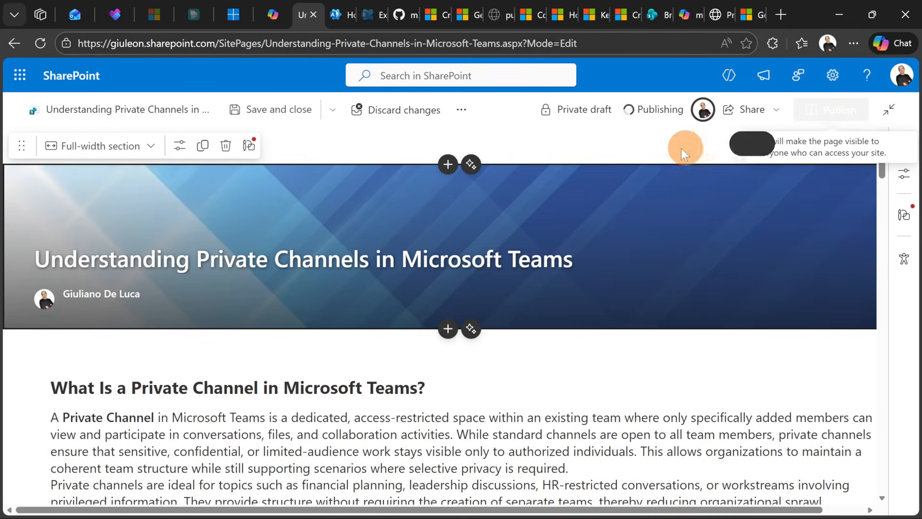
click(756, 312)
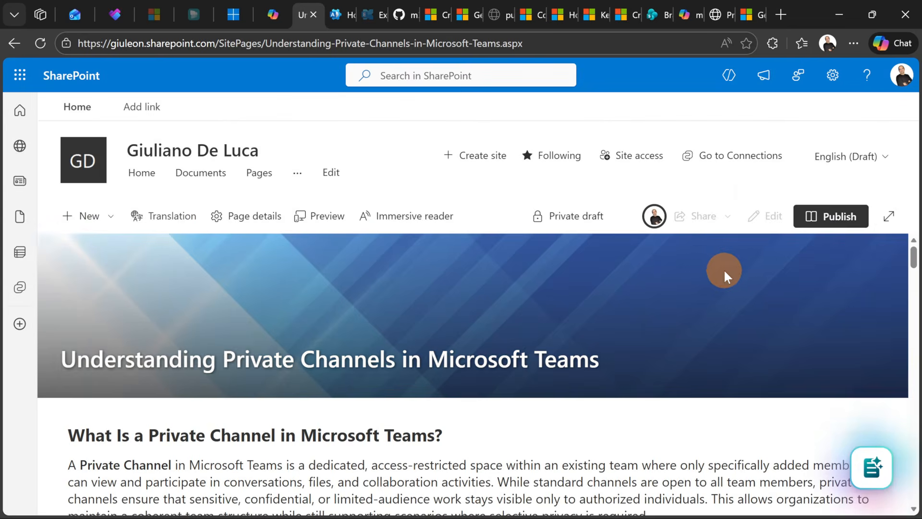
click(816, 221)
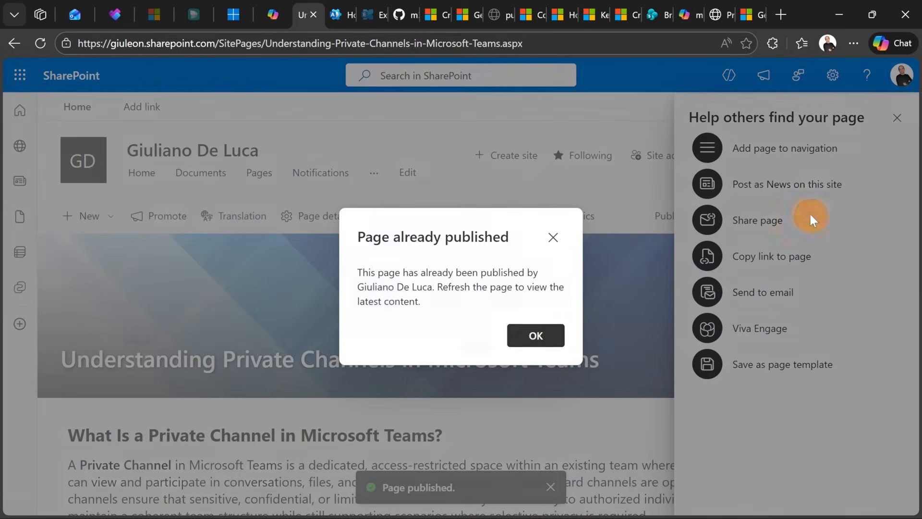
click(534, 334)
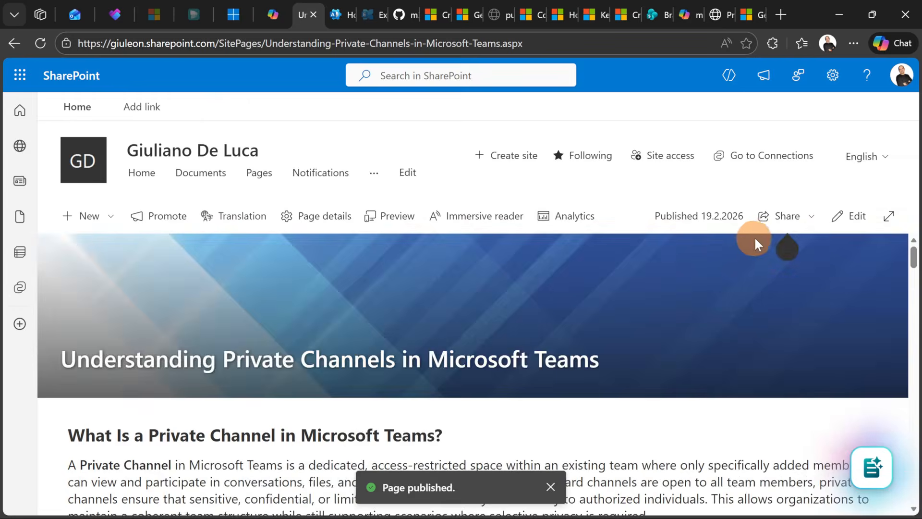
scroll(425, 298, down, 3)
scroll(420, 271, down, 6)
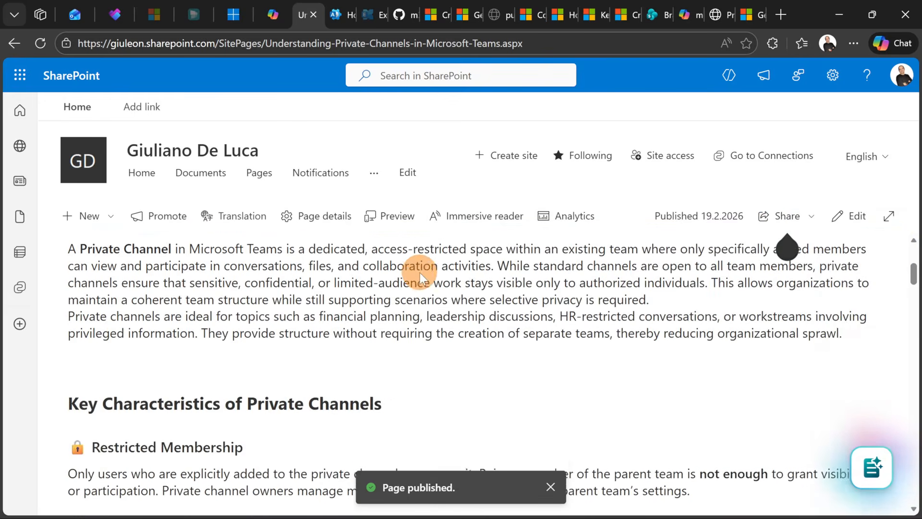
scroll(420, 271, down, 2)
scroll(420, 269, up, 12)
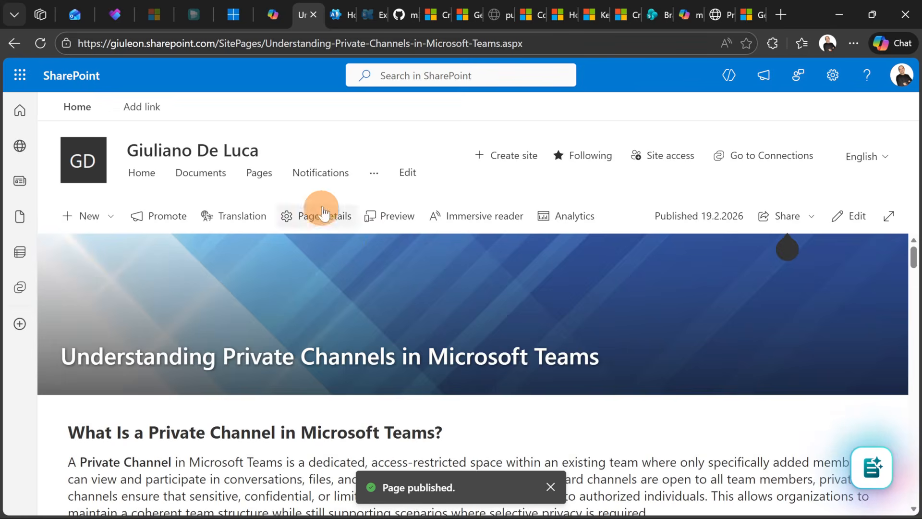
Switch to the Microsoft 365 admin center browser tab
click(333, 19)
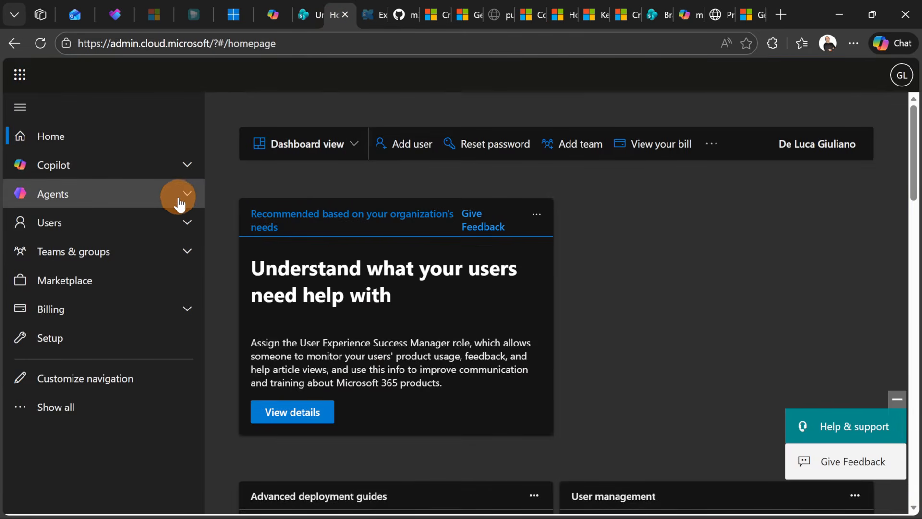
Open the All agents registry and search it for sharepoint
click(77, 206)
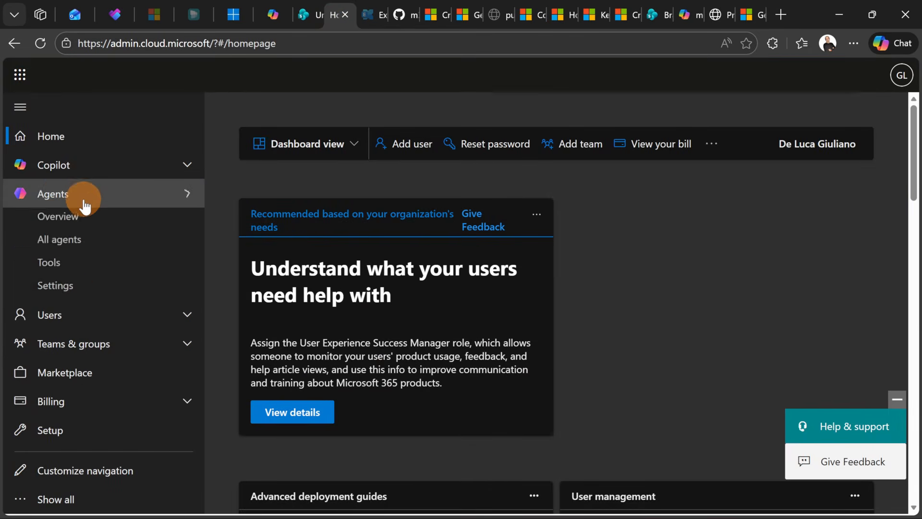
click(56, 246)
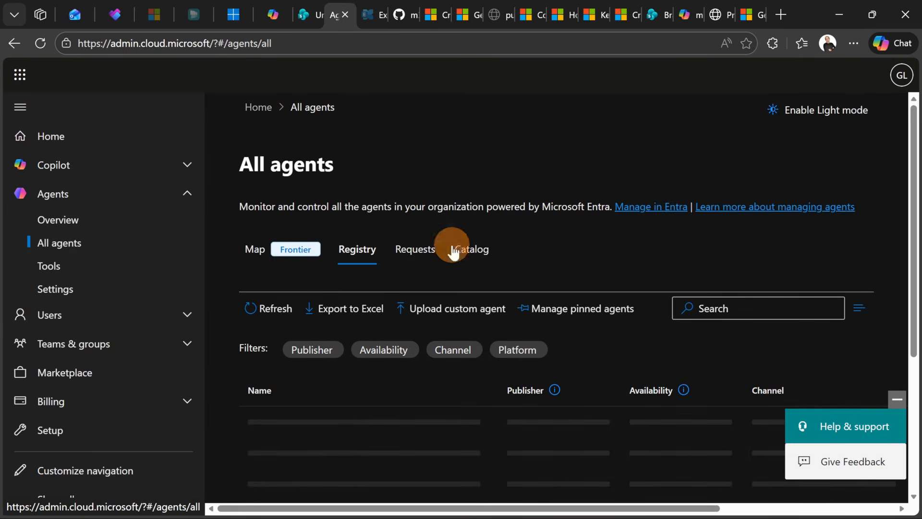
scroll(714, 223, down, 1)
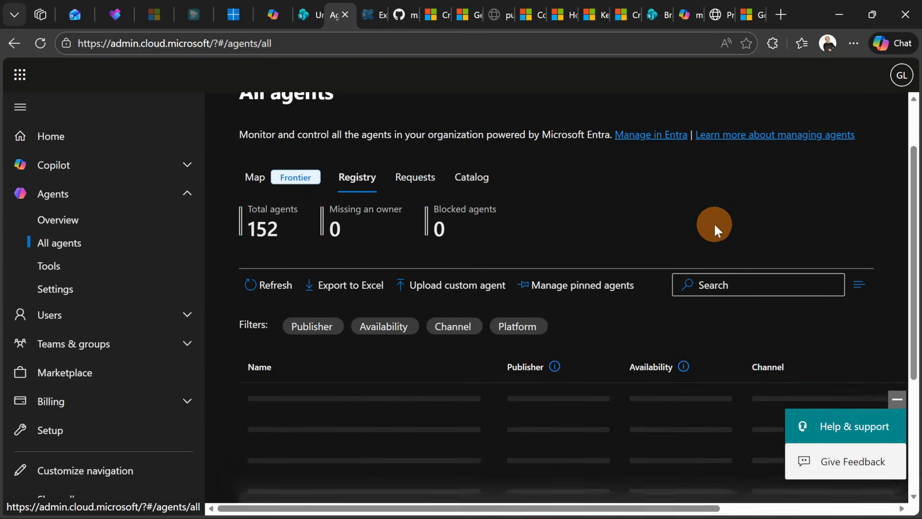
click(720, 285)
text(sharepoint)
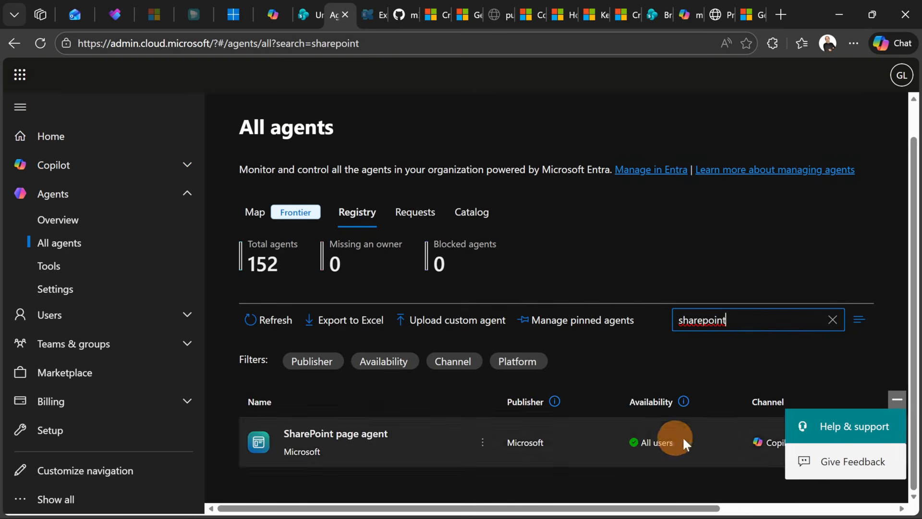
Open the SharePoint page agent's details and read through its overview information
click(896, 400)
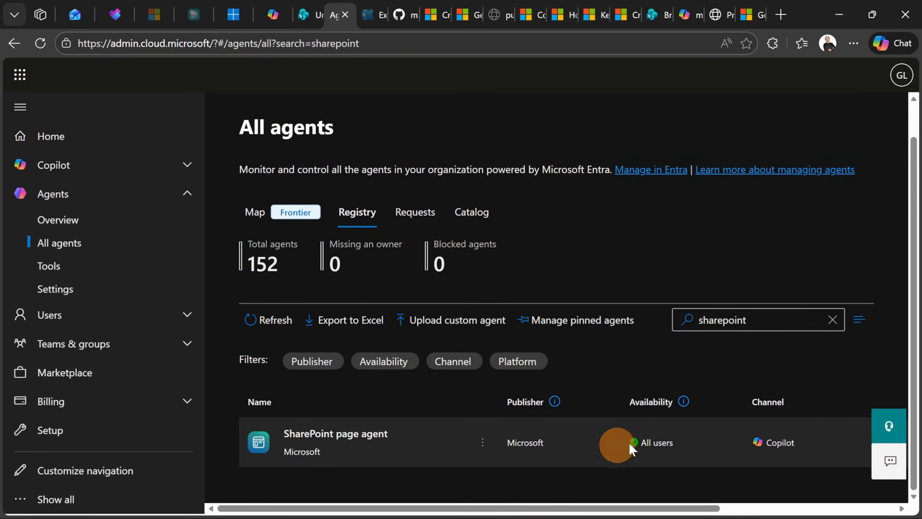
click(483, 446)
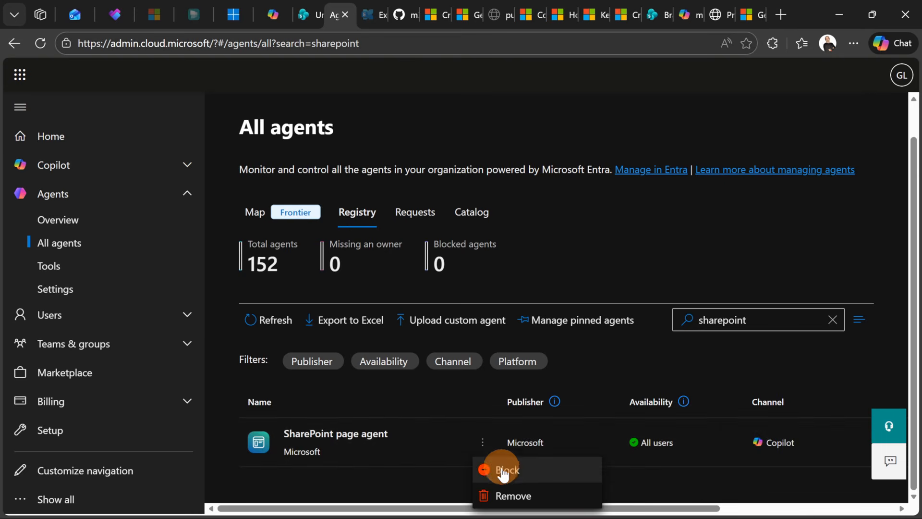
click(382, 456)
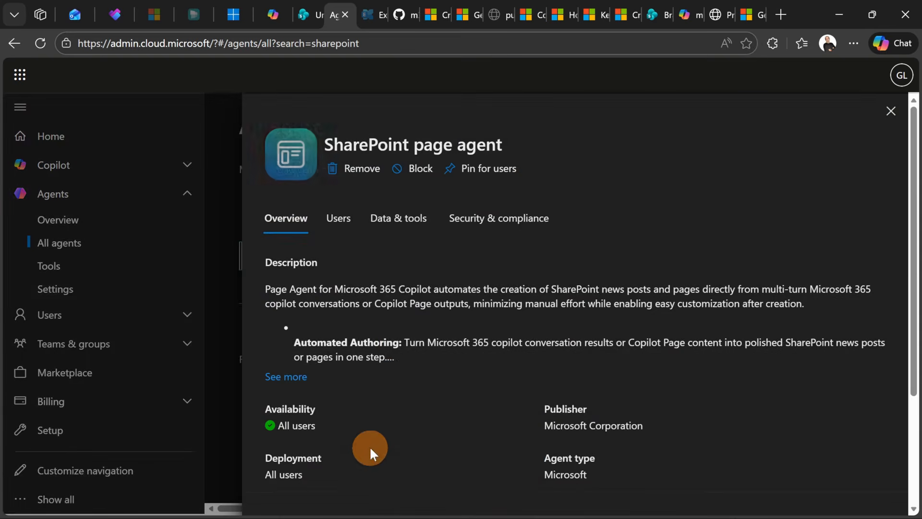
scroll(405, 328, down, 3)
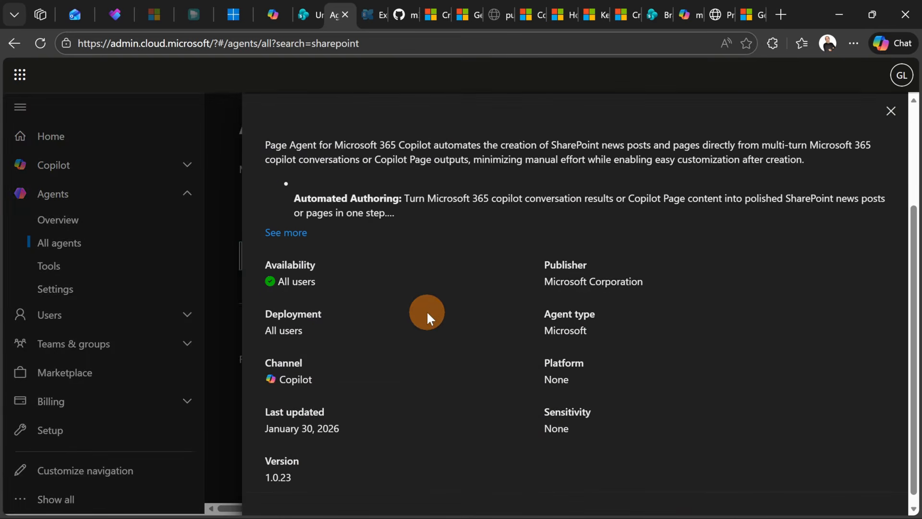
scroll(426, 310, down, 1)
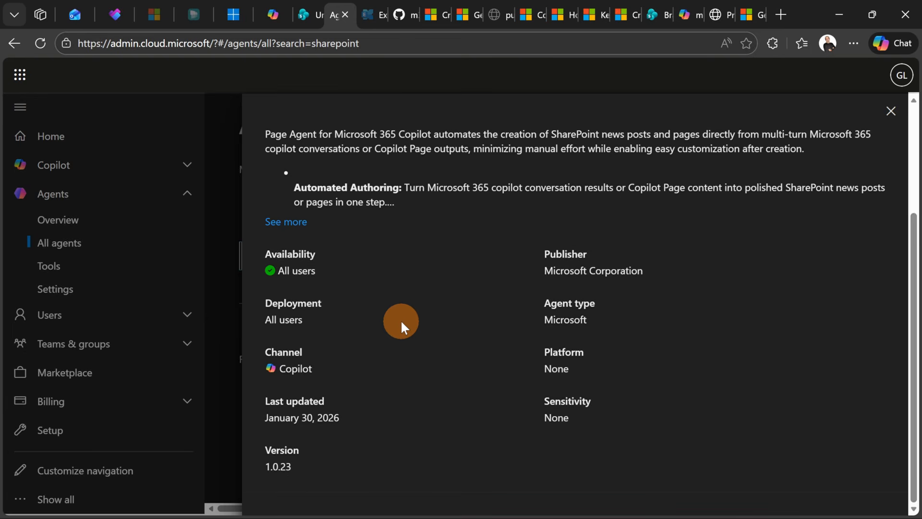
scroll(409, 318, up, 3)
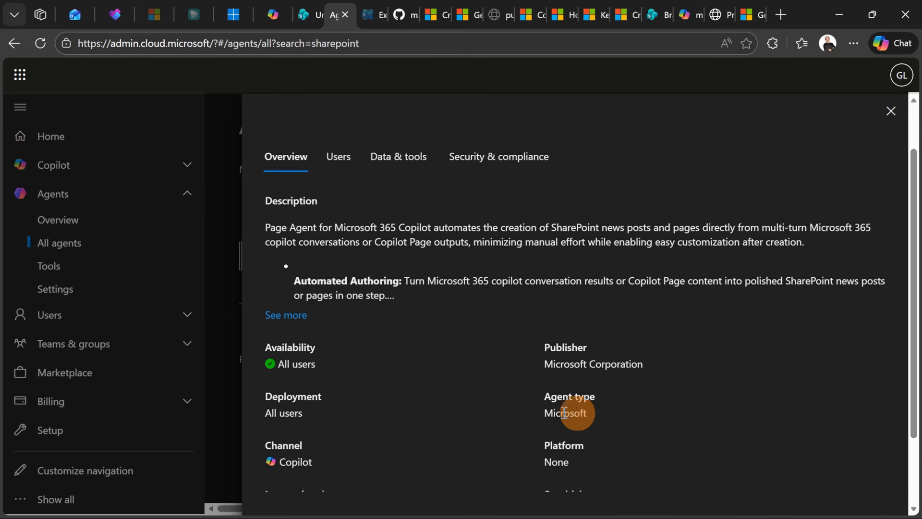
scroll(579, 431, down, 2)
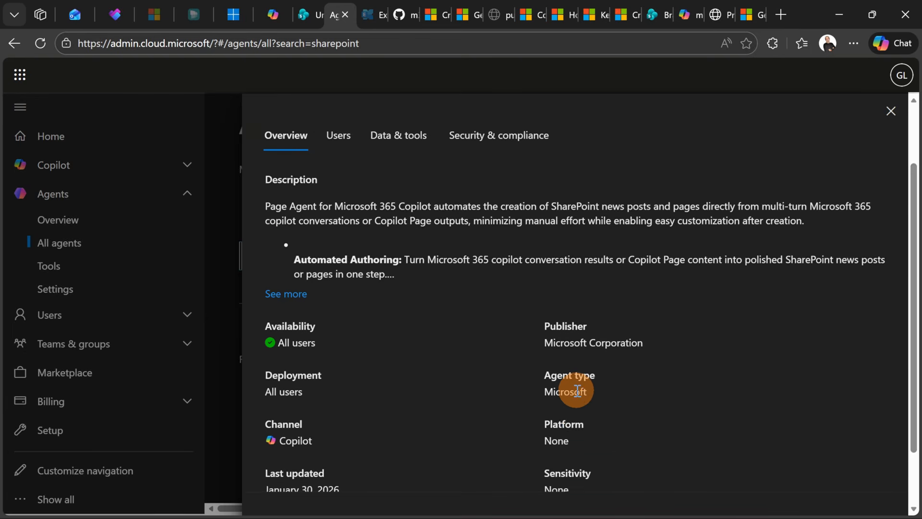
scroll(577, 390, up, 2)
Review the SharePoint page agent's user deployment and availability options without applying changes
click(330, 229)
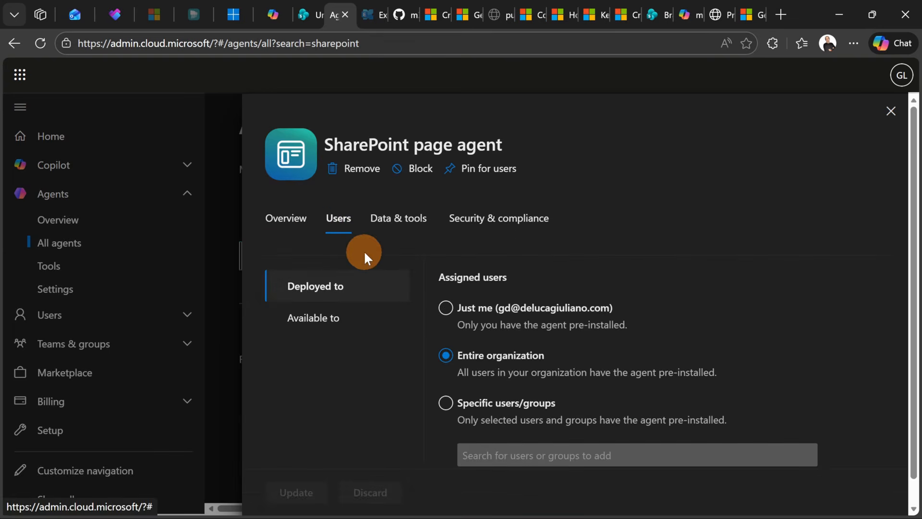
click(405, 281)
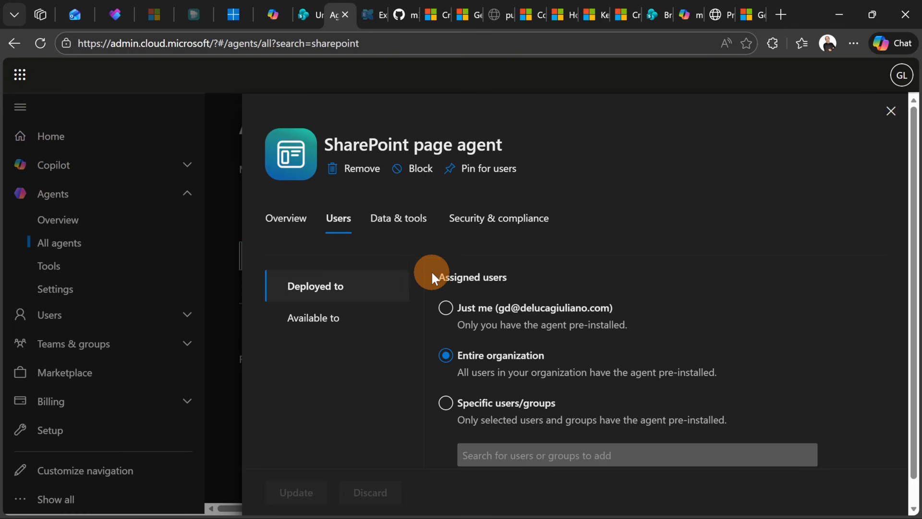
click(461, 358)
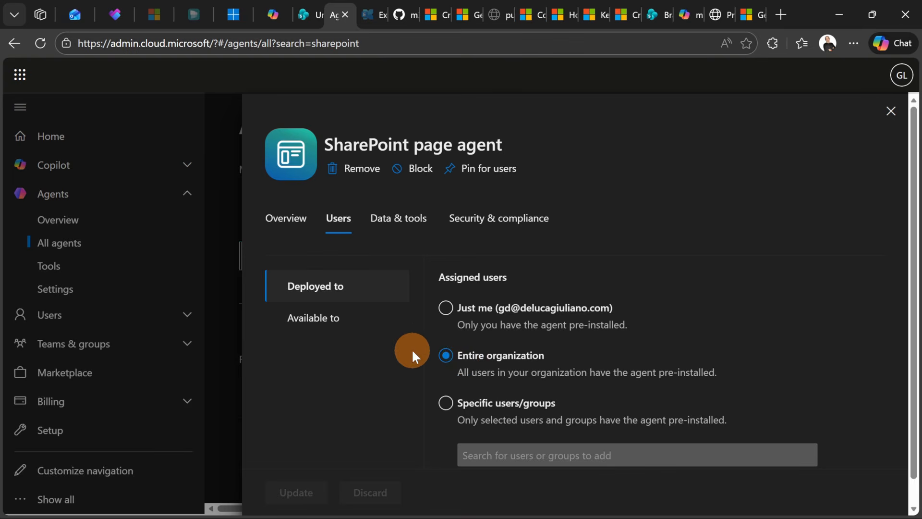
click(448, 409)
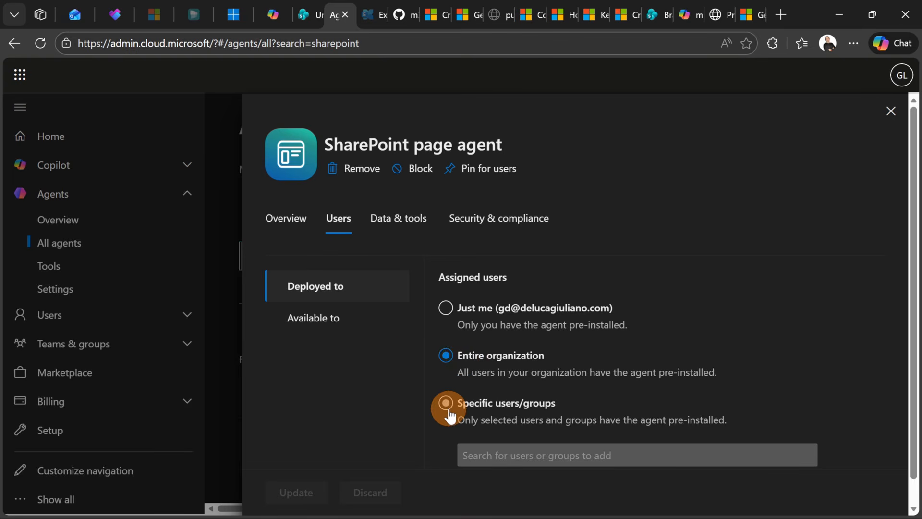
click(459, 380)
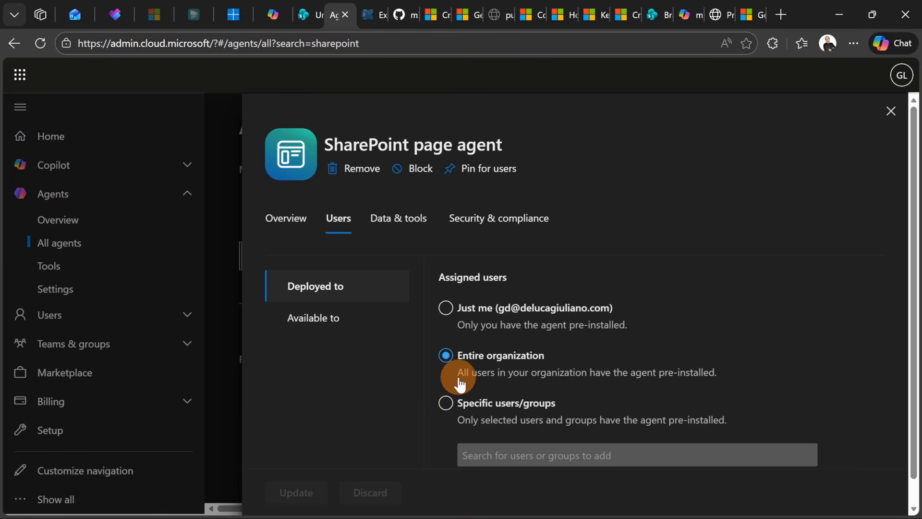
click(455, 410)
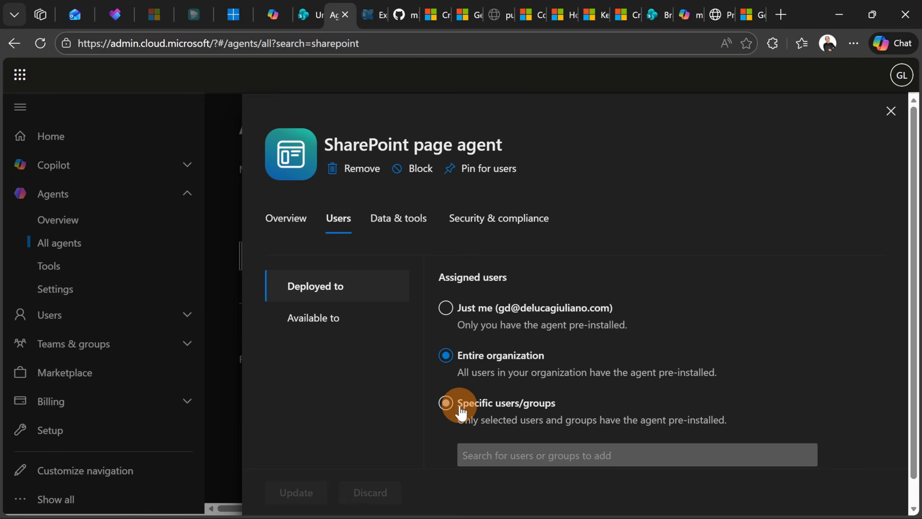
click(350, 326)
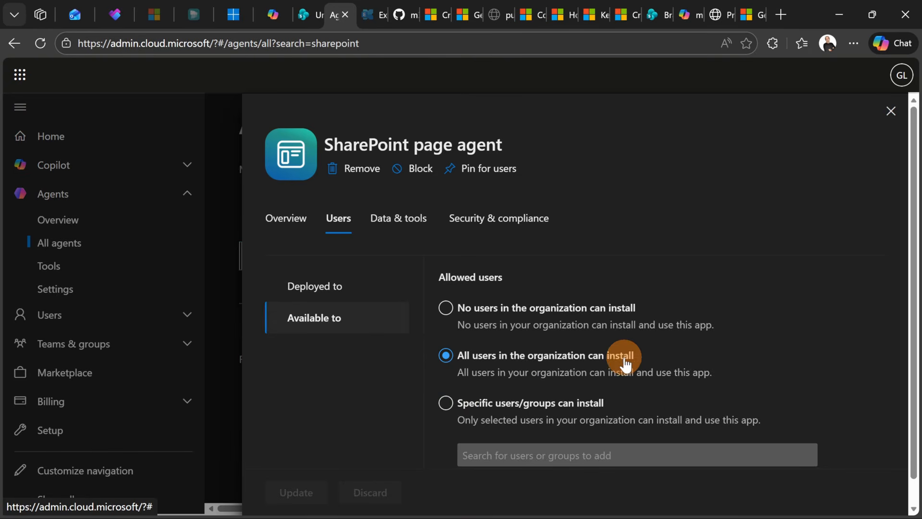
Review the agent's capabilities, knowledge sources and actions, and open its security and compliance details
click(403, 225)
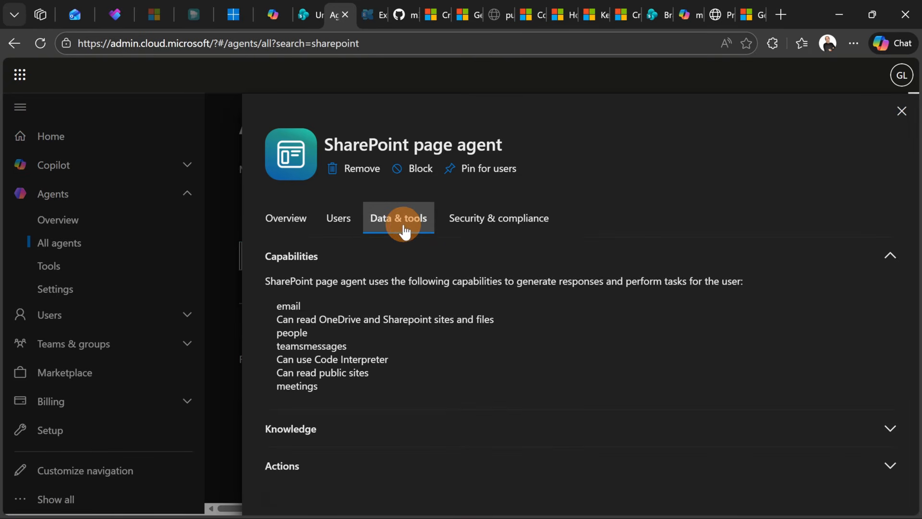
click(404, 440)
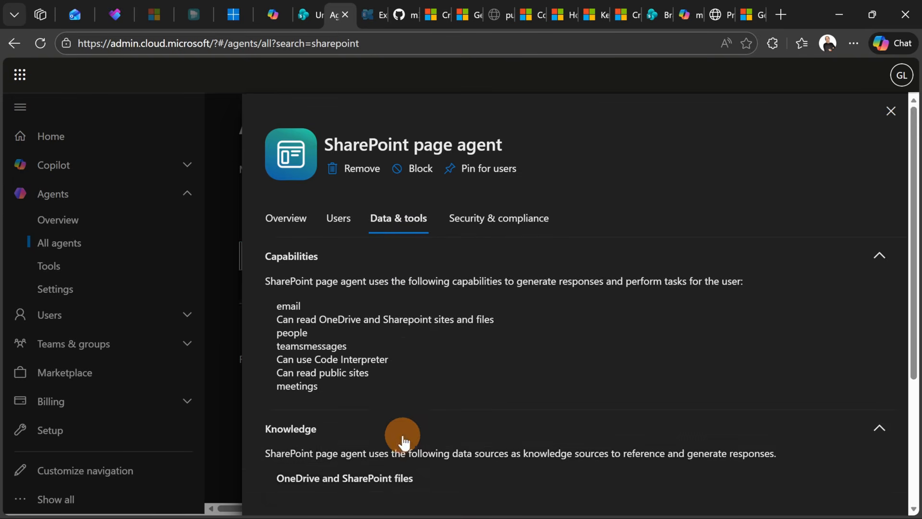
scroll(423, 404, down, 4)
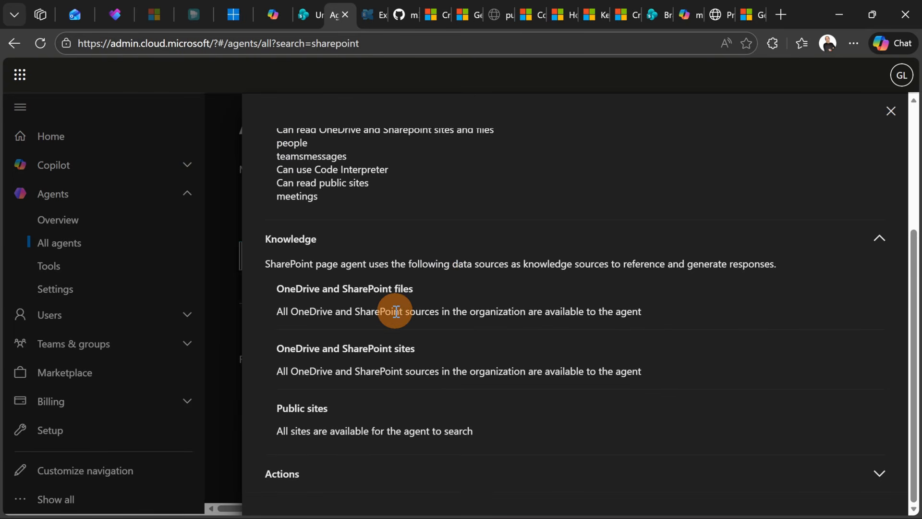
click(304, 477)
scroll(413, 400, up, 5)
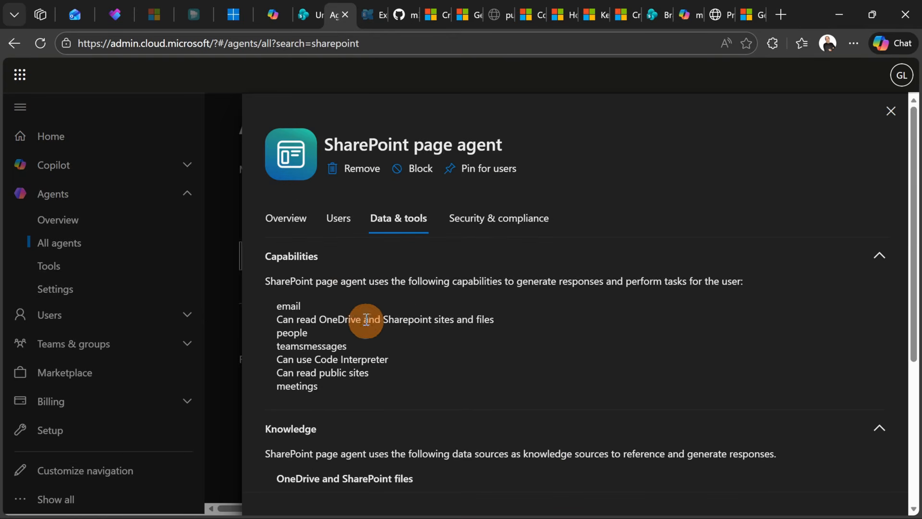
click(479, 222)
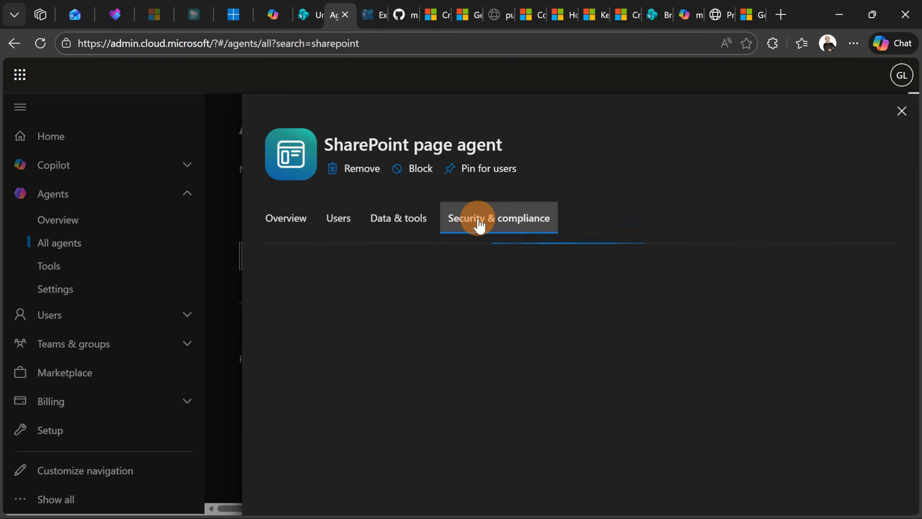